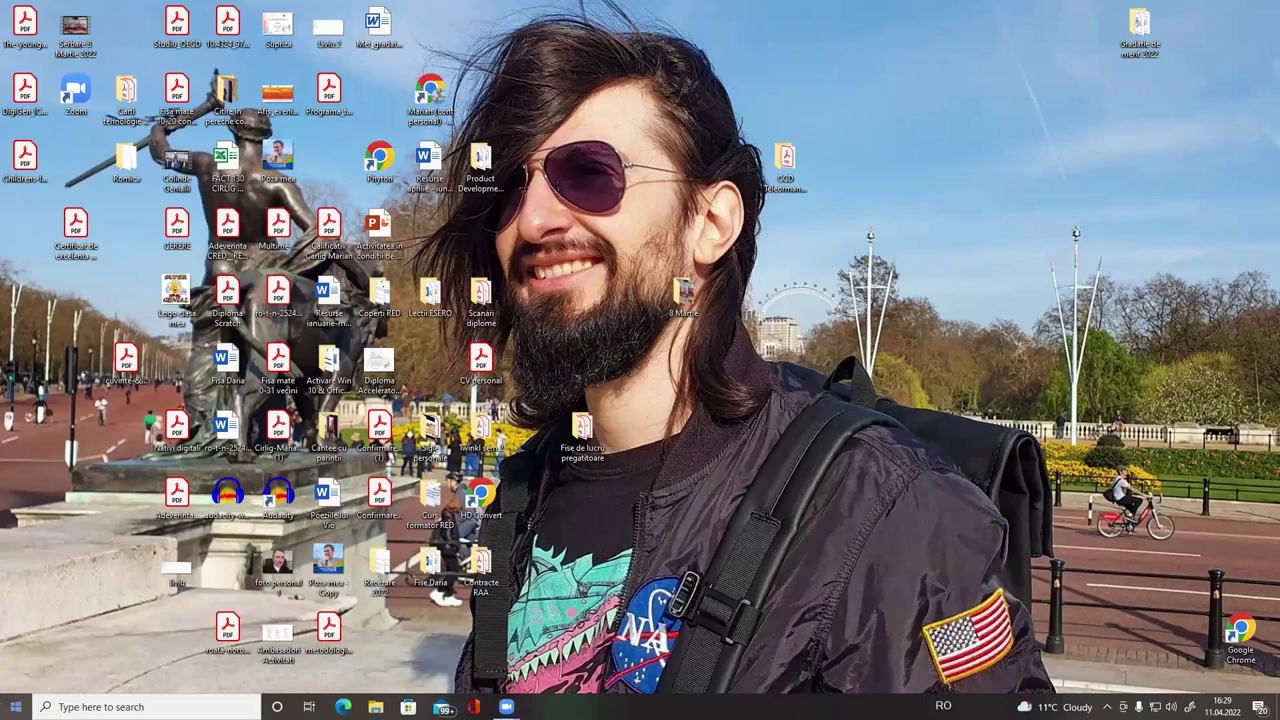
# Open the Windows system settings page for projecting to this PC
pyautogui.click(15, 706)
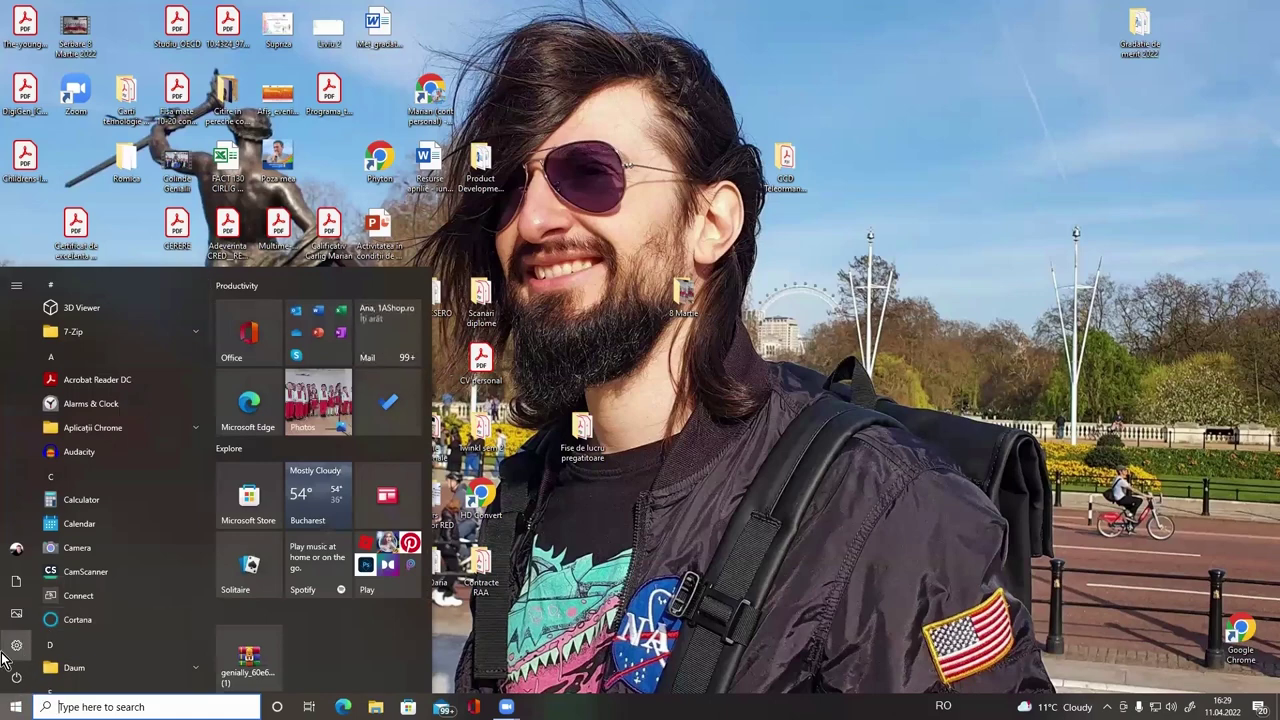
pyautogui.moveTo(14, 651)
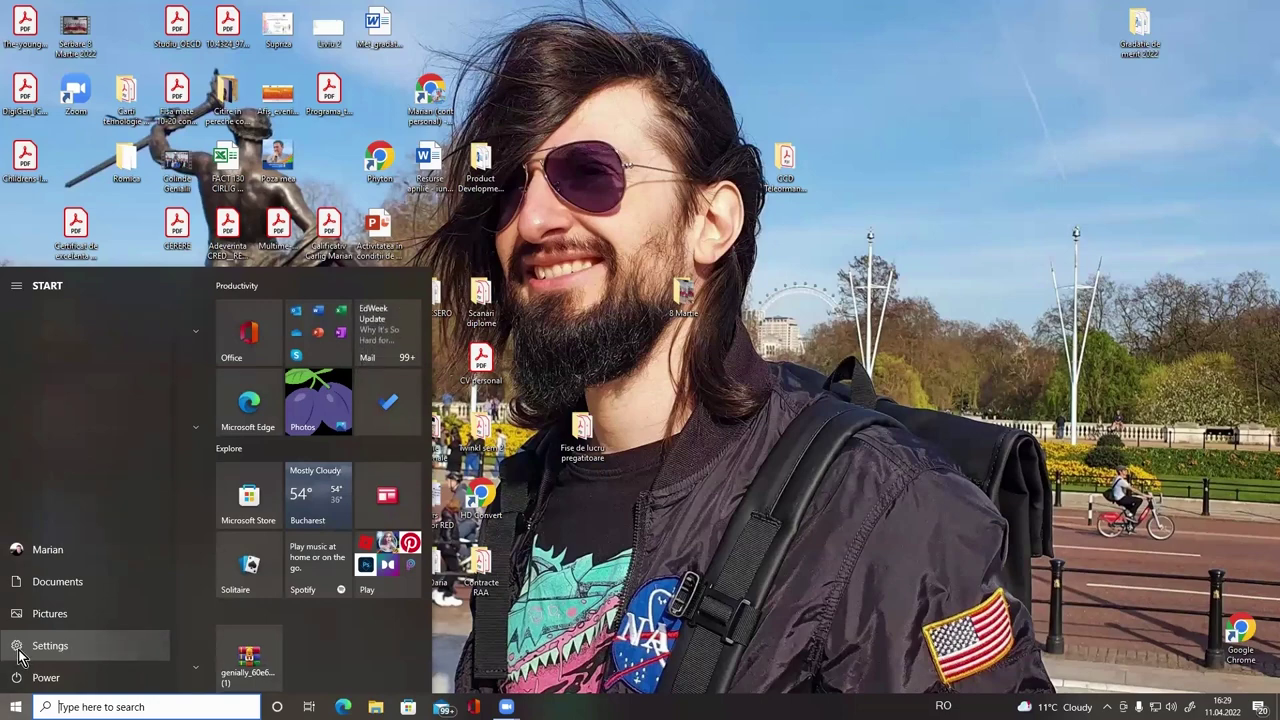
pyautogui.click(22, 650)
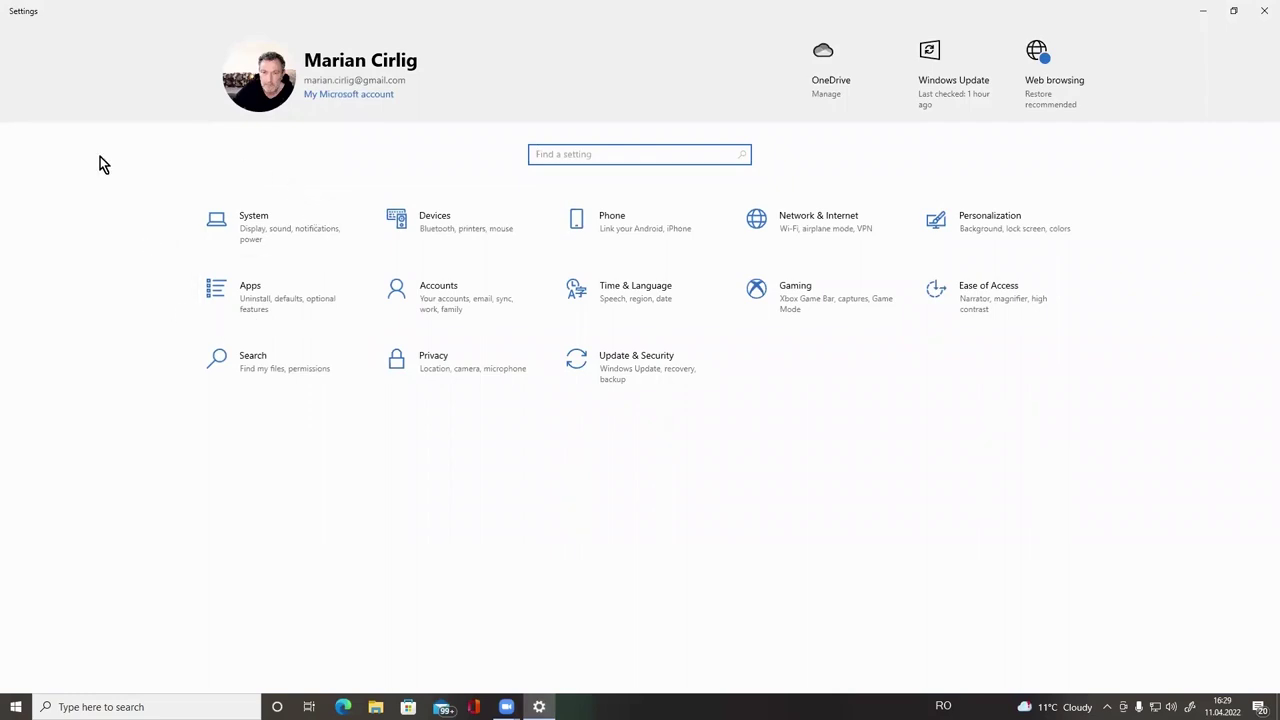
pyautogui.click(258, 237)
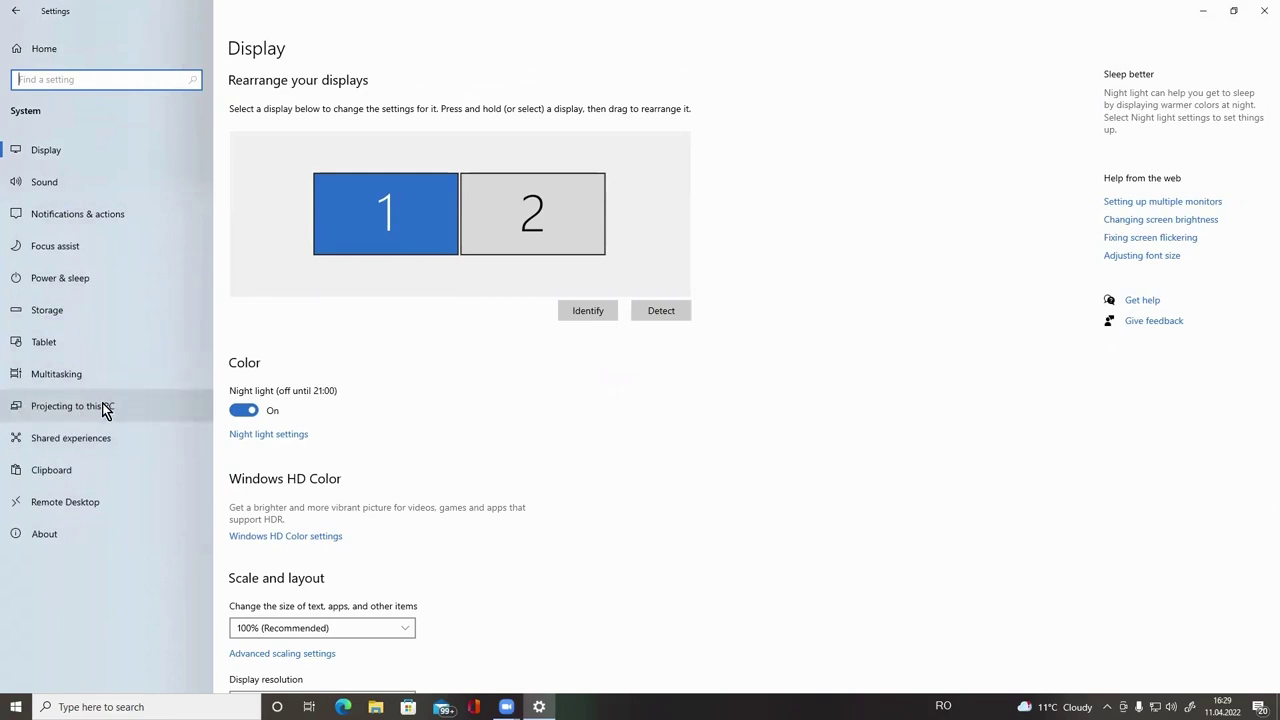
pyautogui.click(41, 413)
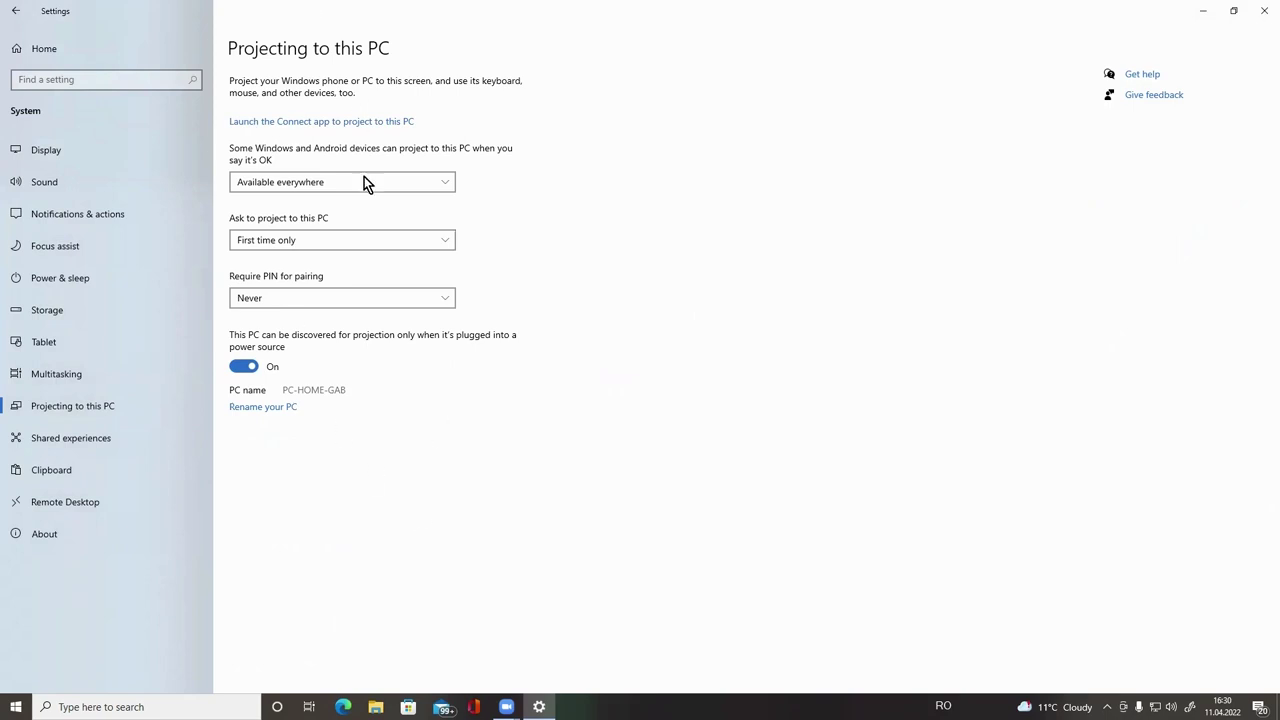
# Set the projection availability to Available everywhere and the request to project to this PC to First time only
pyautogui.click(448, 182)
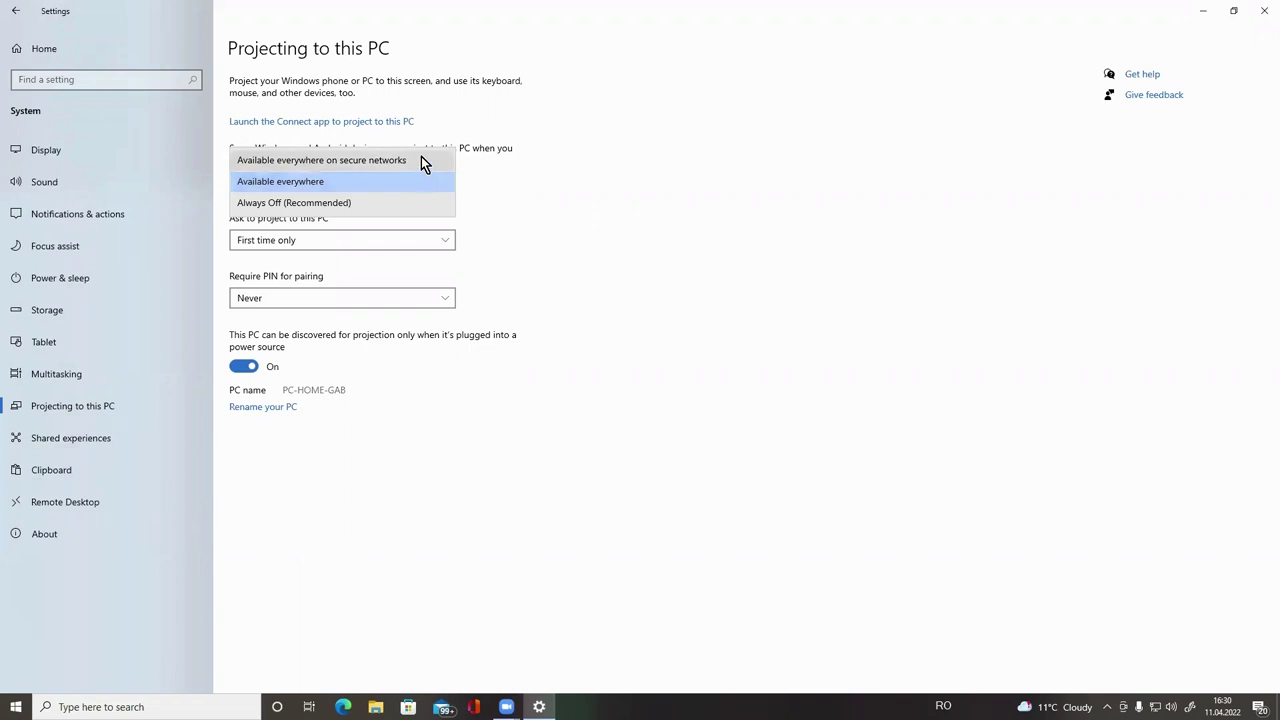
pyautogui.click(388, 163)
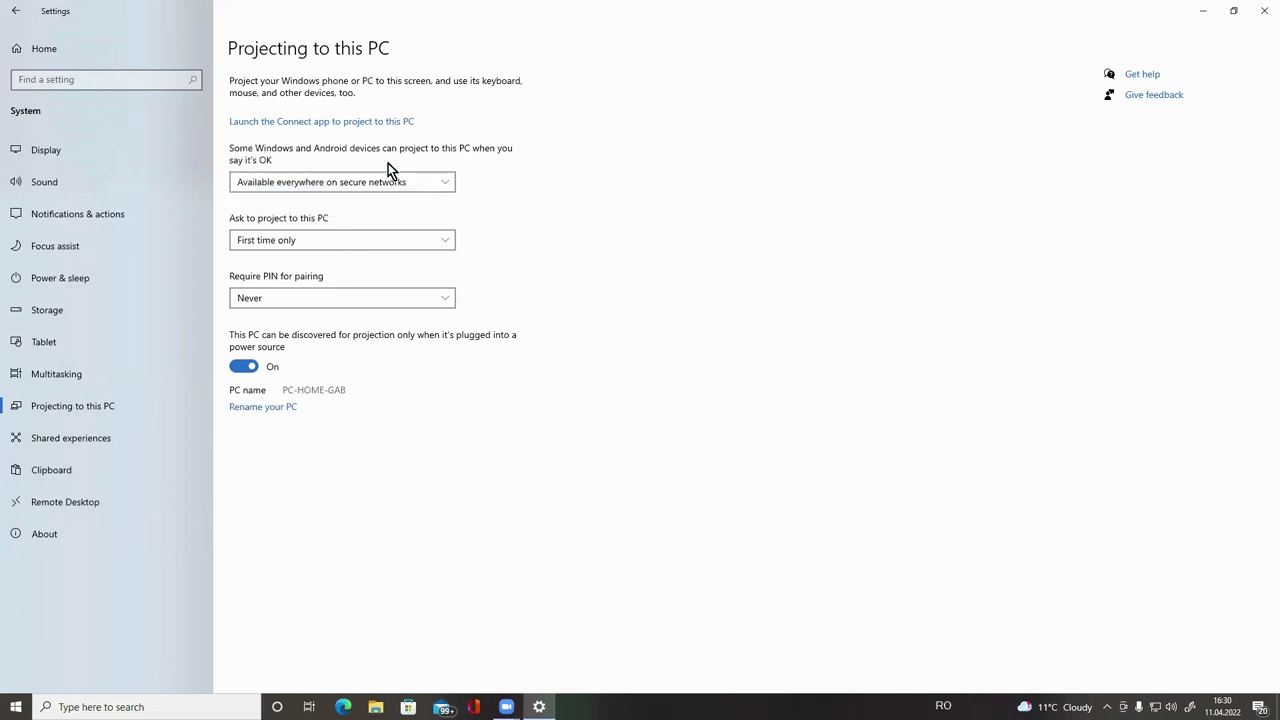
pyautogui.click(384, 187)
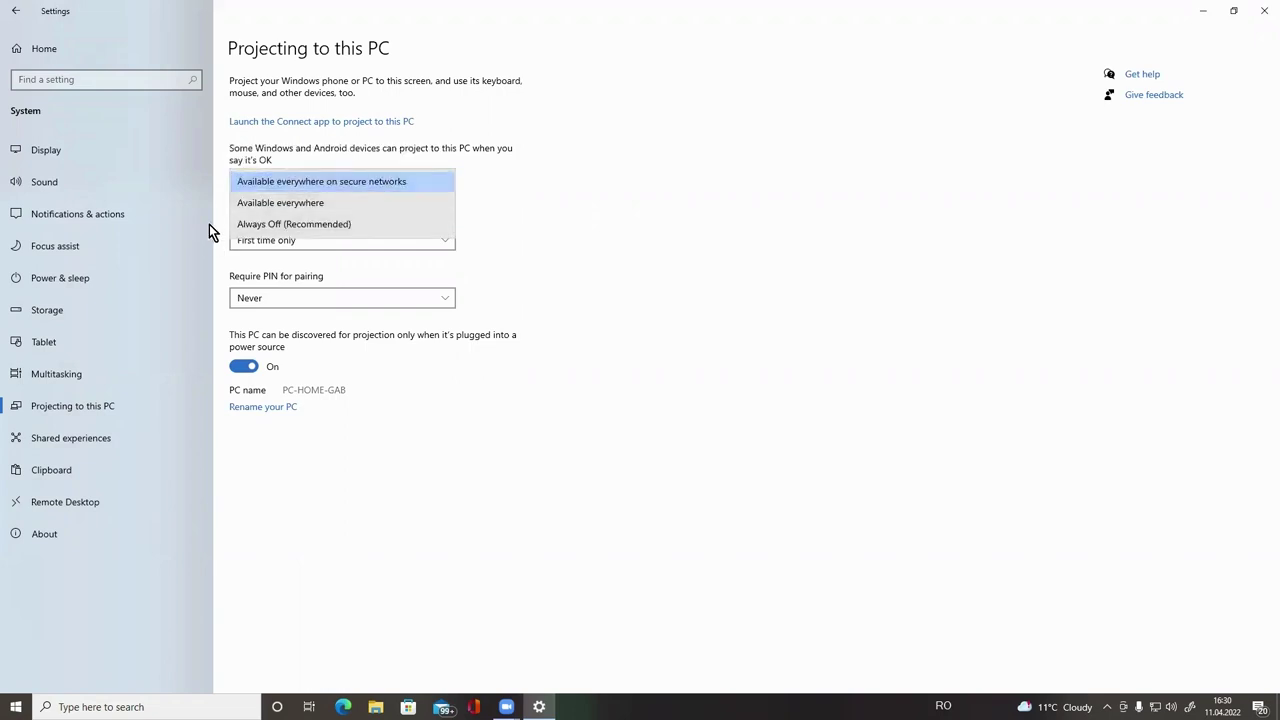
pyautogui.click(312, 206)
pyautogui.click(404, 186)
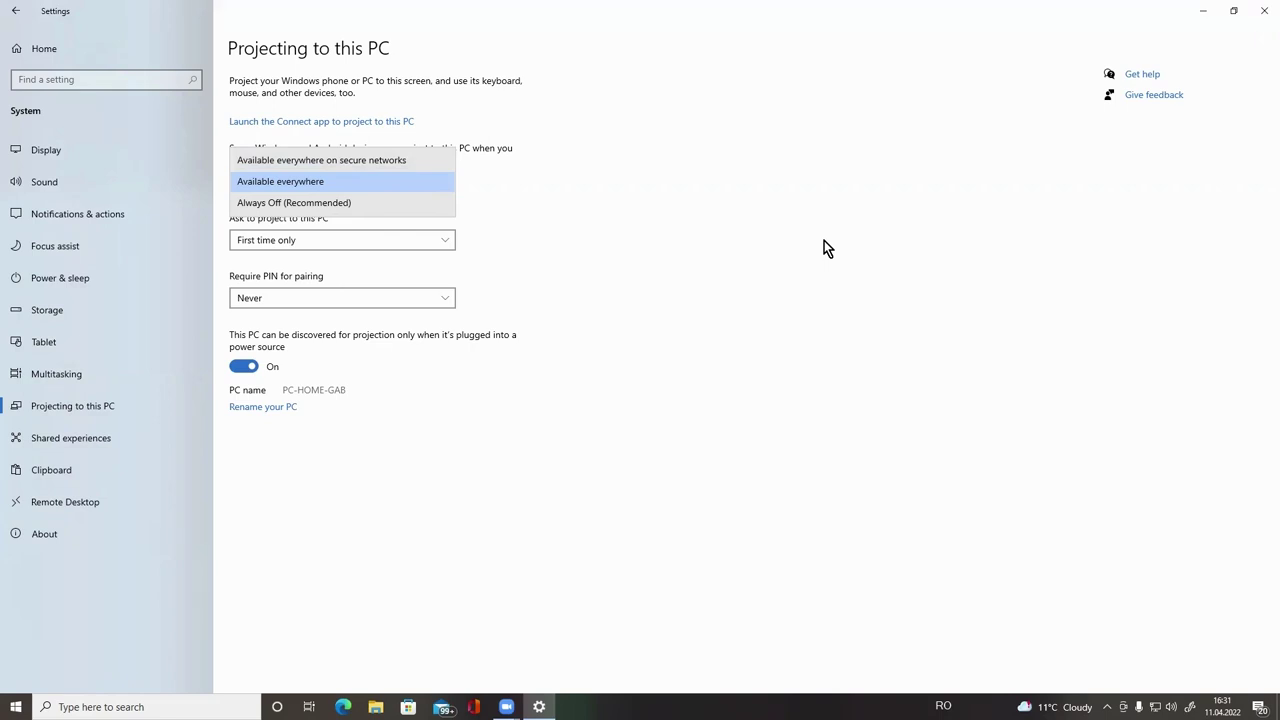
pyautogui.press('Return')
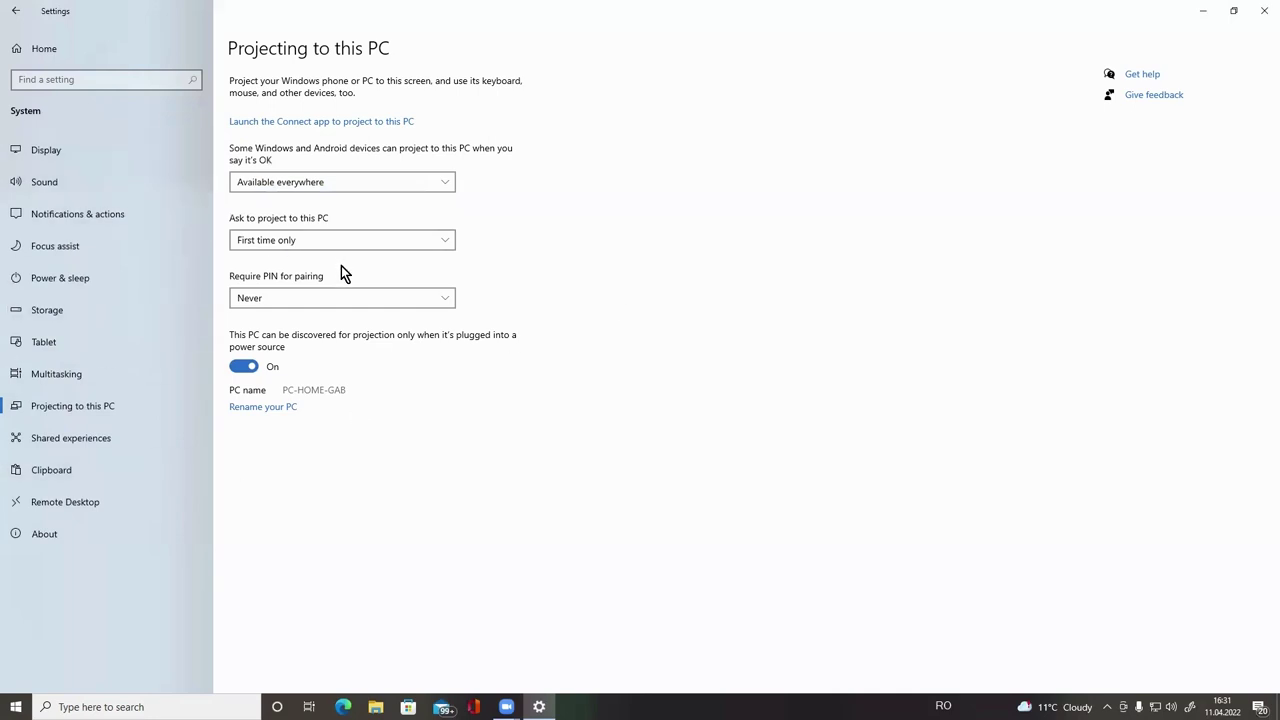
pyautogui.click(447, 245)
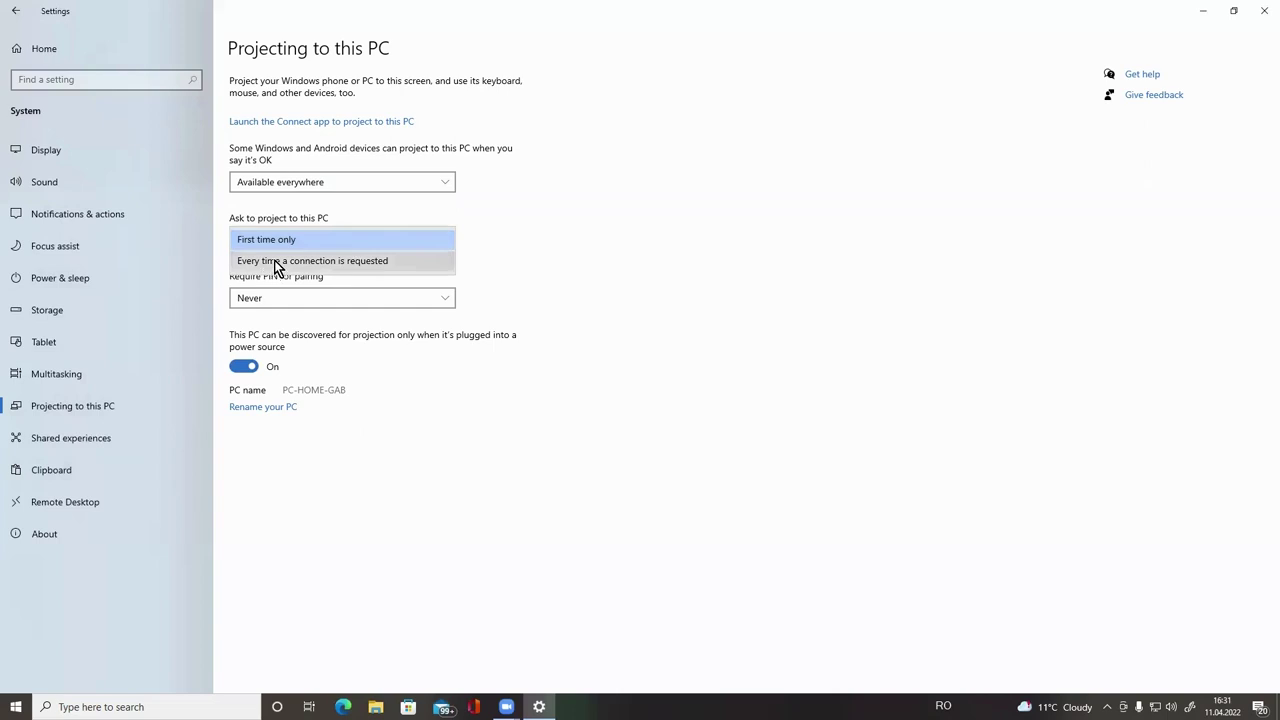
pyautogui.click(332, 240)
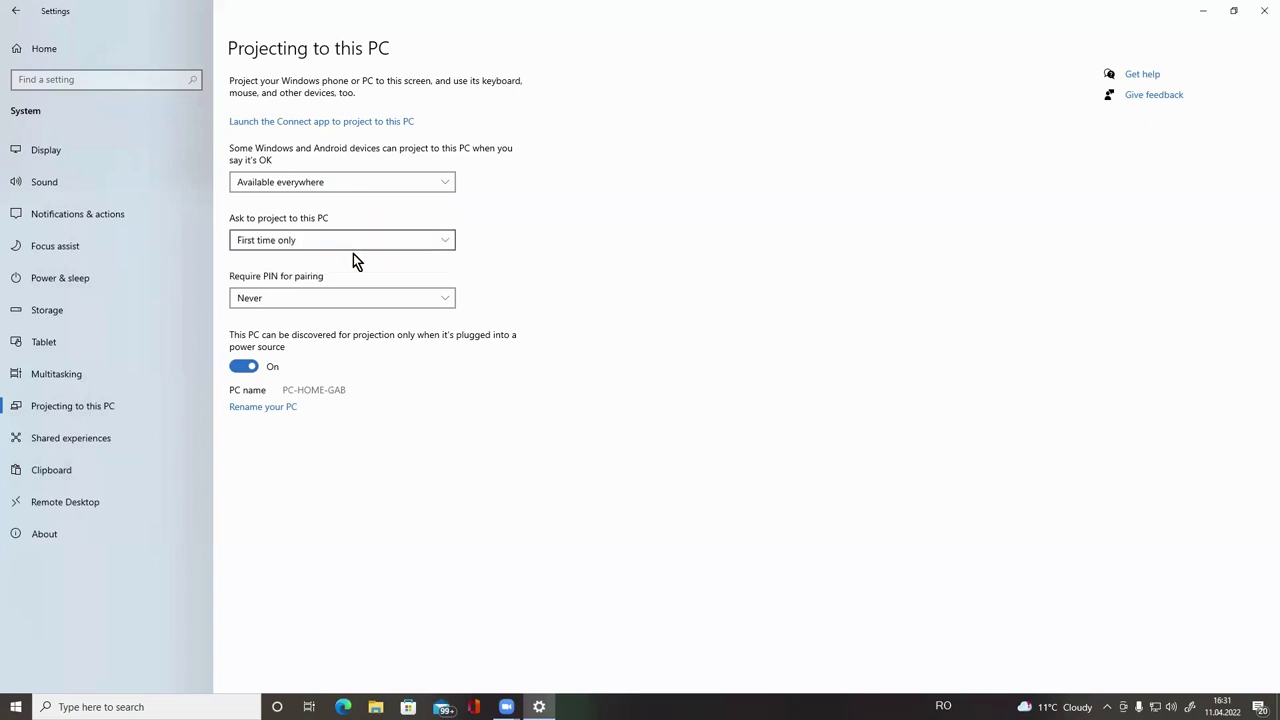
# Set the PIN requirement for pairing to Never and keep discovery only when plugged into a power source turned on
pyautogui.click(449, 303)
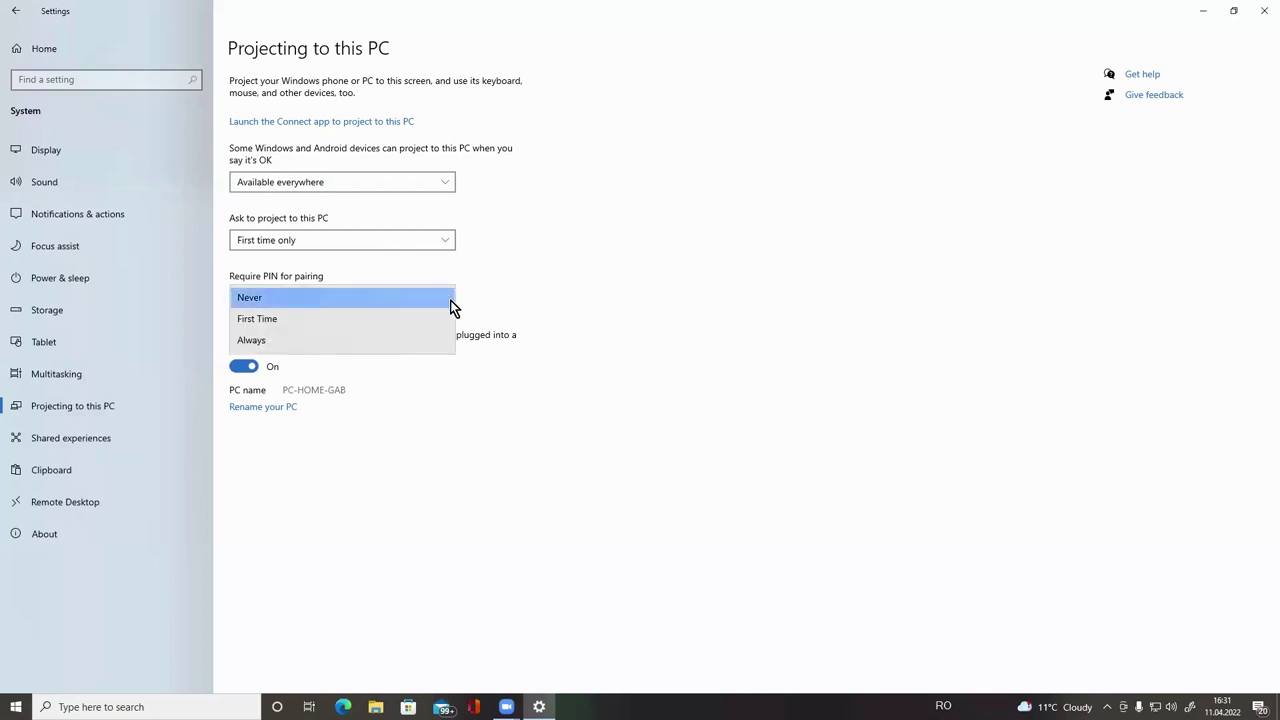
pyautogui.click(276, 300)
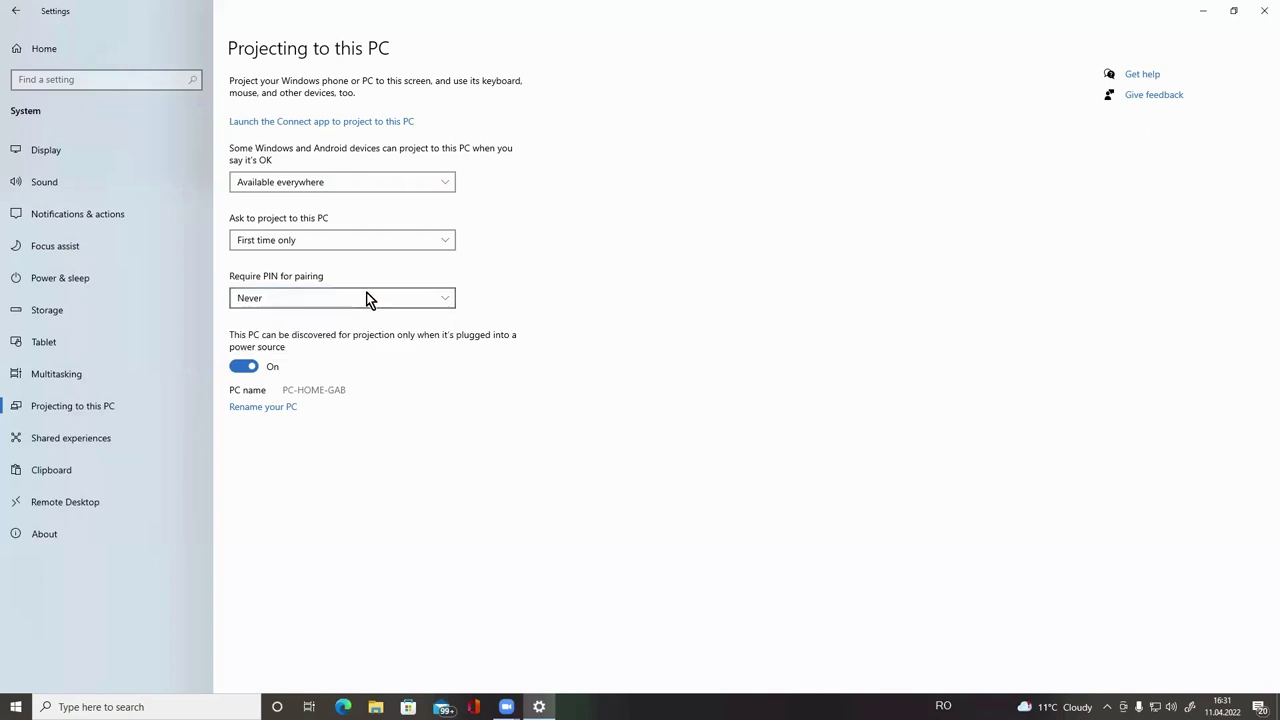
pyautogui.click(447, 302)
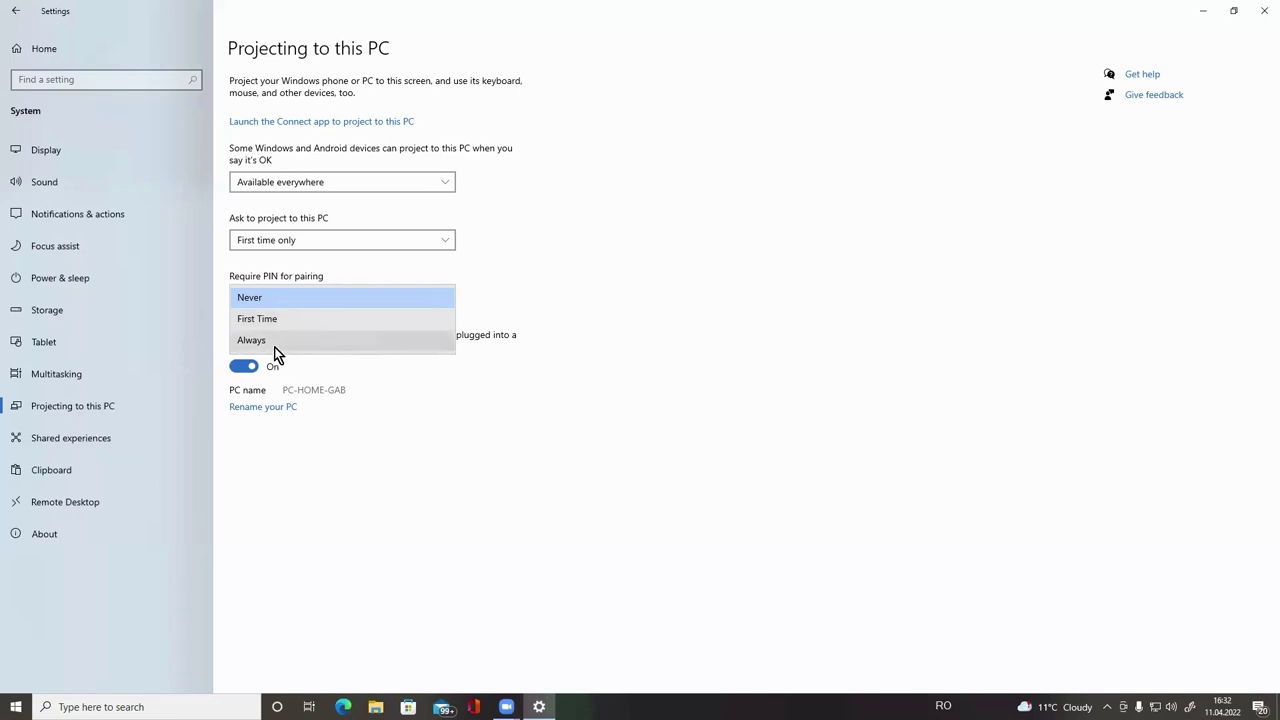
pyautogui.click(911, 280)
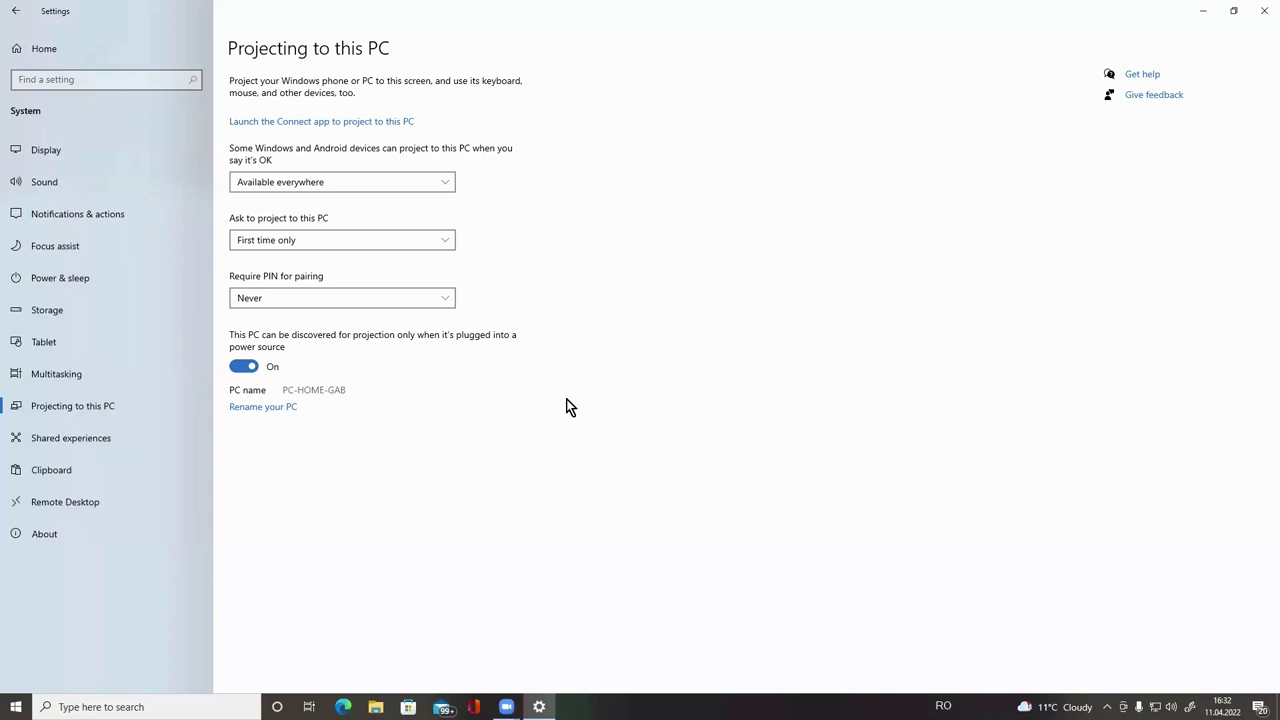
pyautogui.click(240, 369)
pyautogui.click(250, 368)
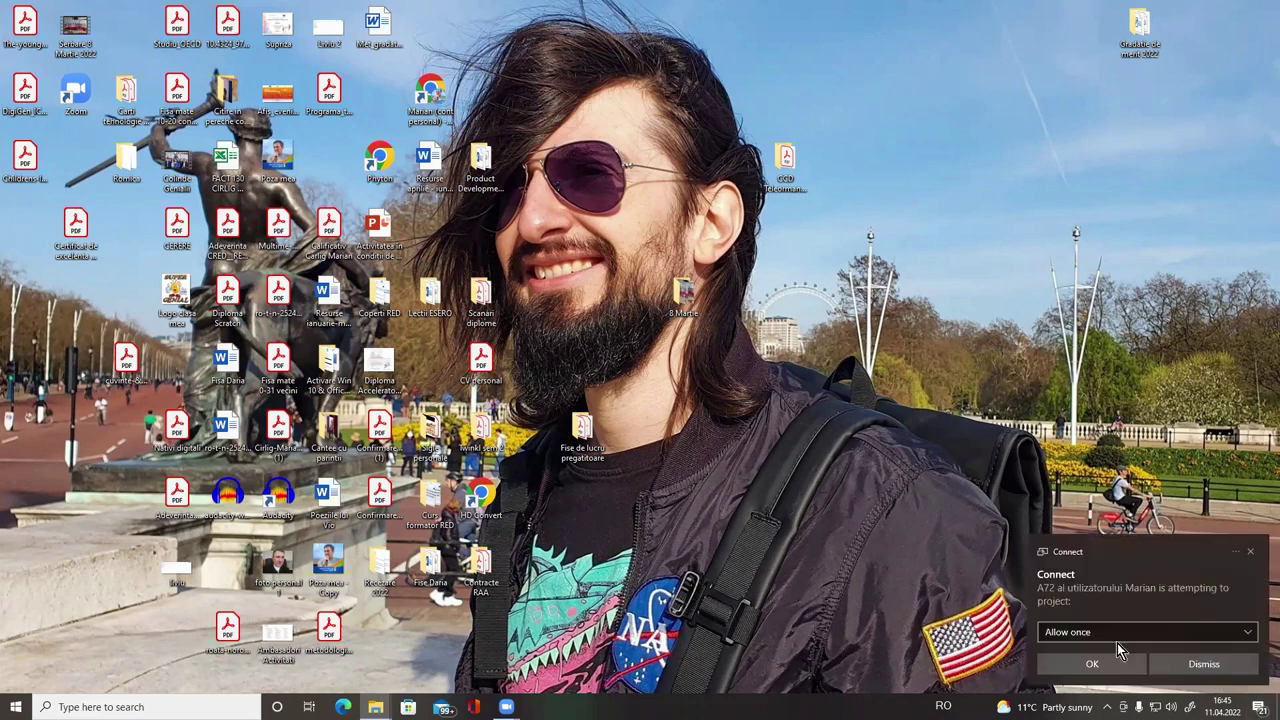
# Accept the A72 phone's projection request with the Always allow option
pyautogui.click(1247, 625)
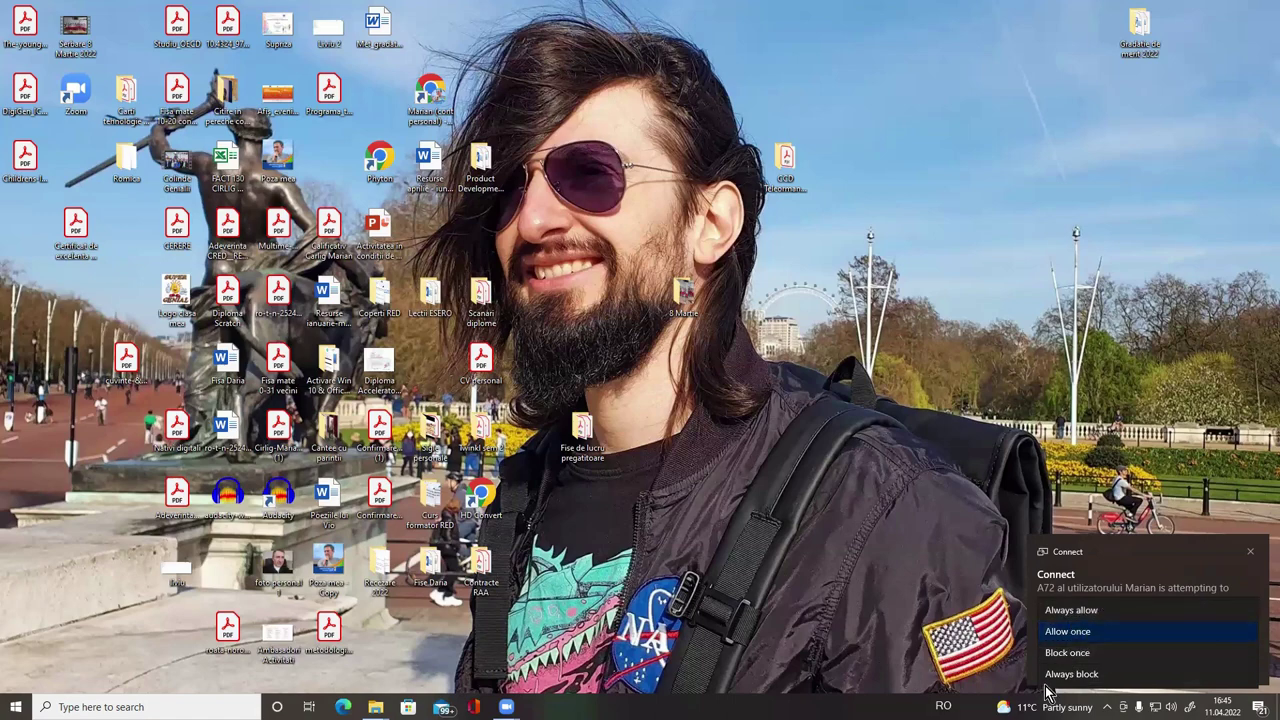
pyautogui.click(1089, 610)
pyautogui.click(1094, 663)
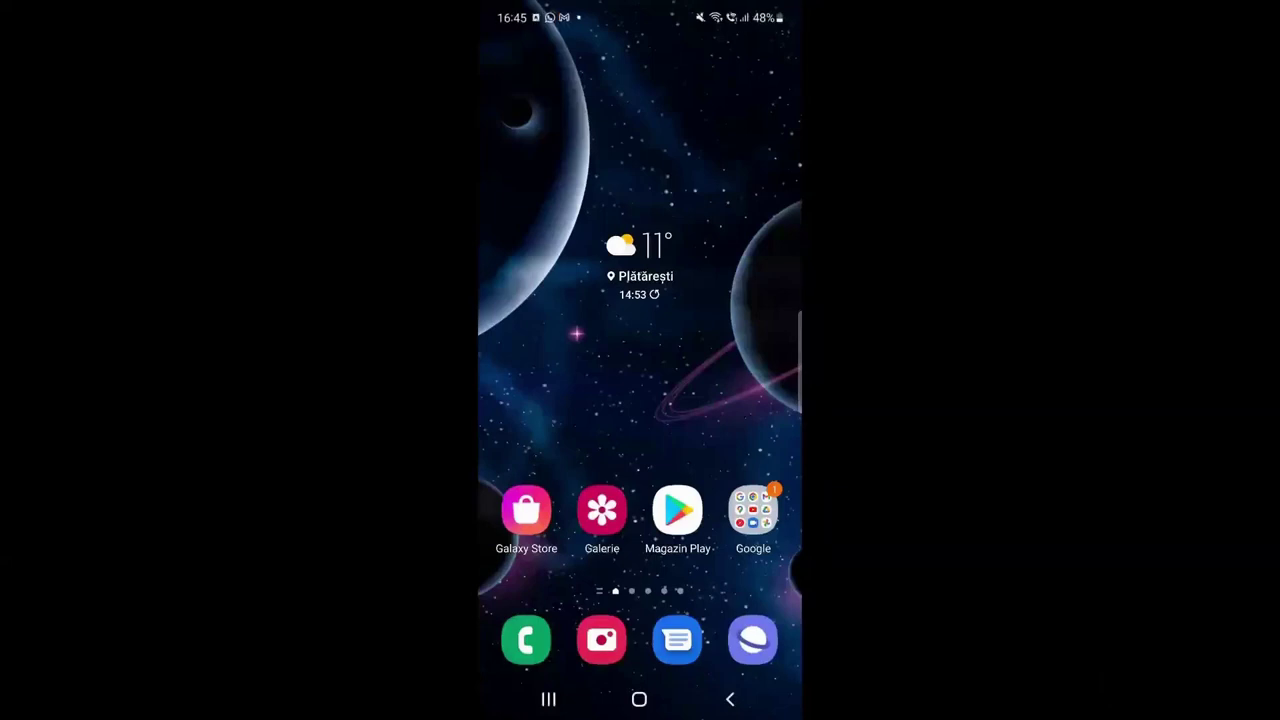
# Open the Play Store on the mirrored phone and return to its home screen
pyautogui.click(677, 510)
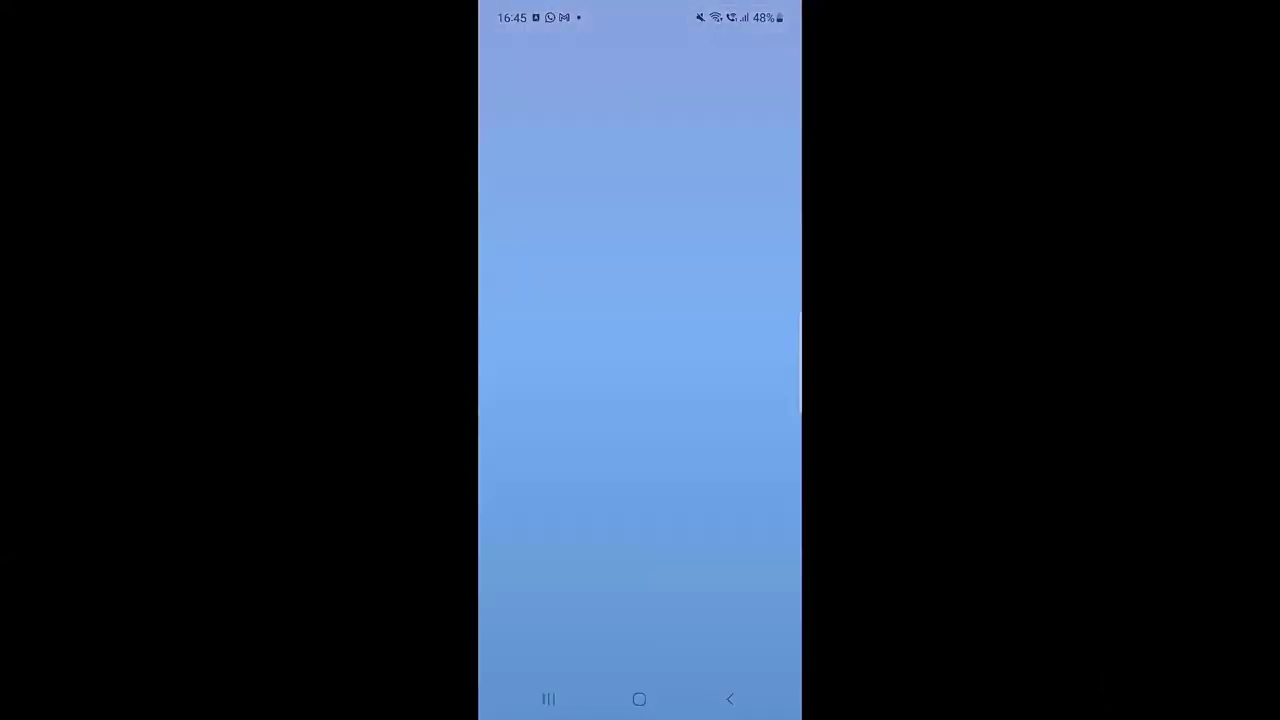
pyautogui.click(639, 699)
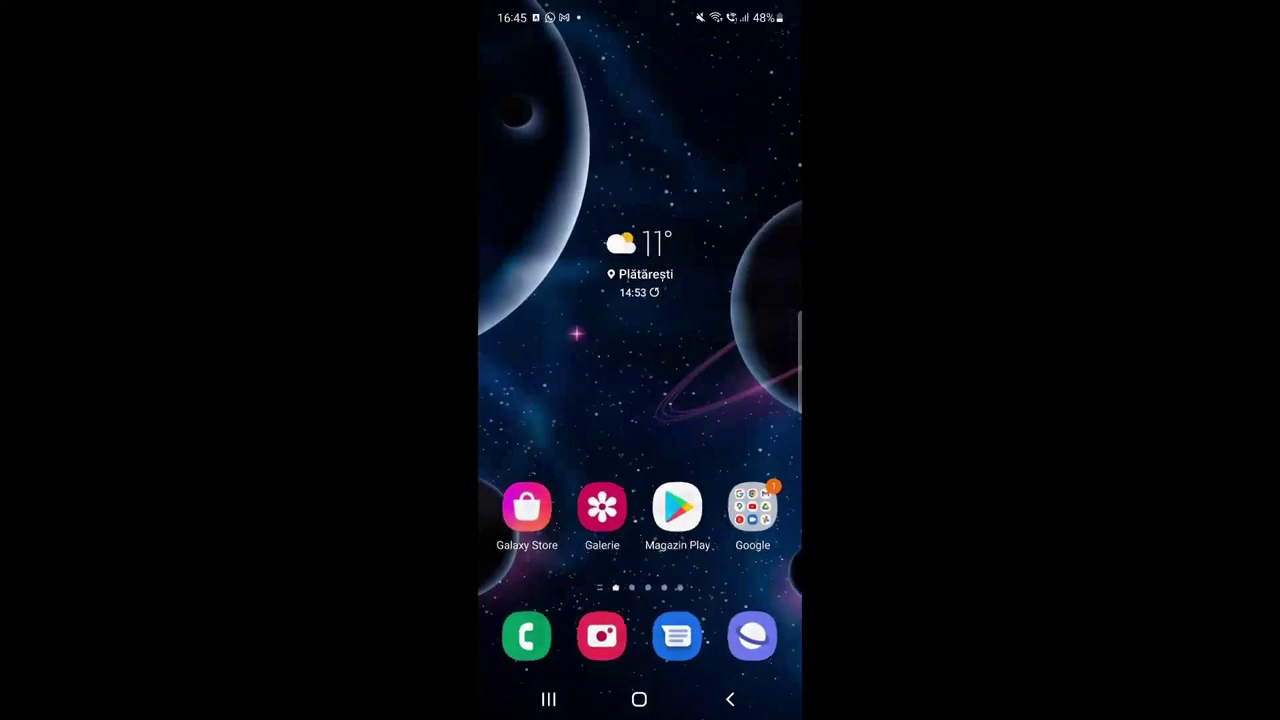
pyautogui.moveTo(640, 450); pyautogui.dragTo(640, 480)
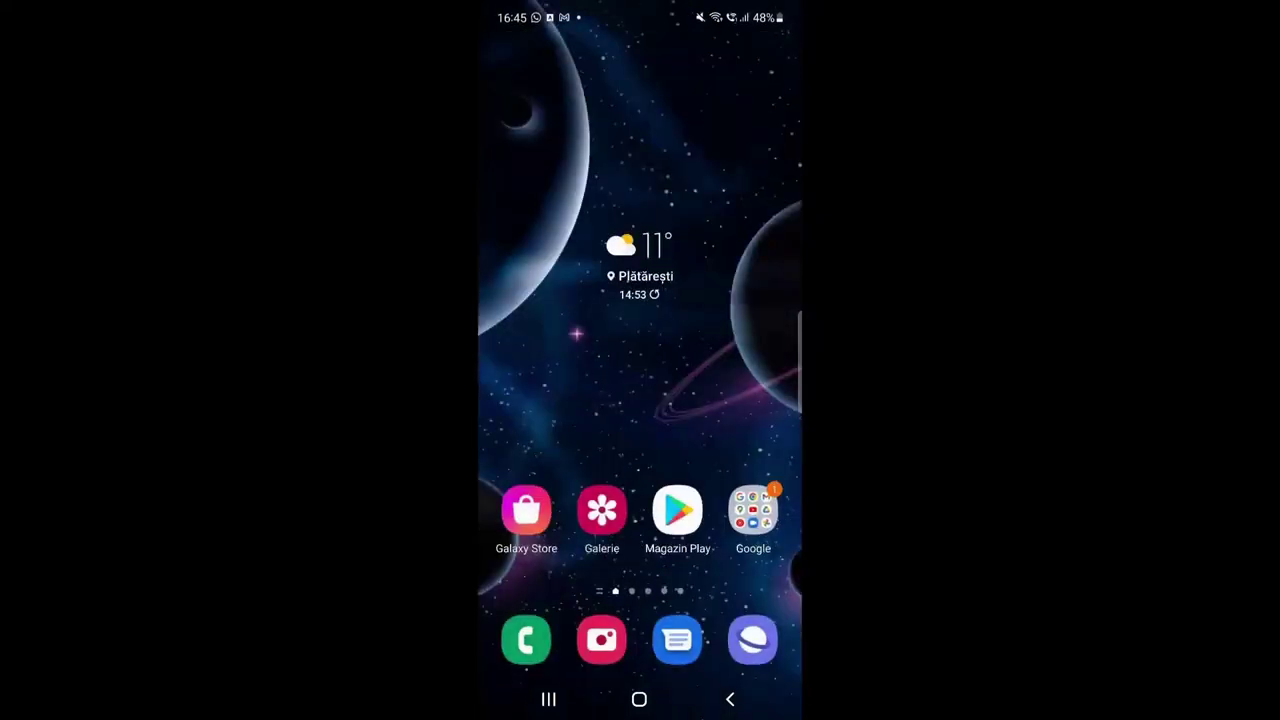
# Browse the phone's second home screen page and its app drawer, ending on the drawer's first page
pyautogui.moveTo(720, 400); pyautogui.dragTo(540, 400)
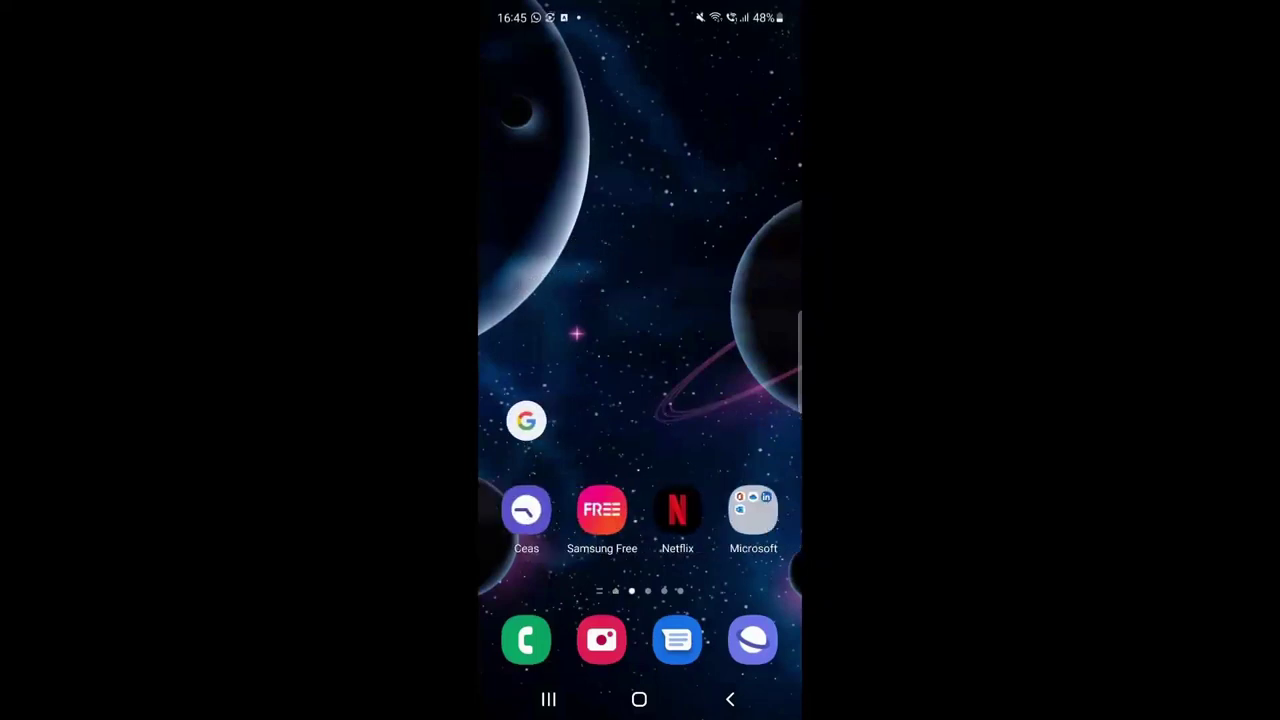
pyautogui.moveTo(640, 450); pyautogui.dragTo(640, 250)
pyautogui.moveTo(720, 400); pyautogui.dragTo(540, 400)
pyautogui.moveTo(720, 400)
pyautogui.mouseDown()
pyautogui.moveTo(540, 400)
pyautogui.moveTo(720, 400)
pyautogui.mouseUp()
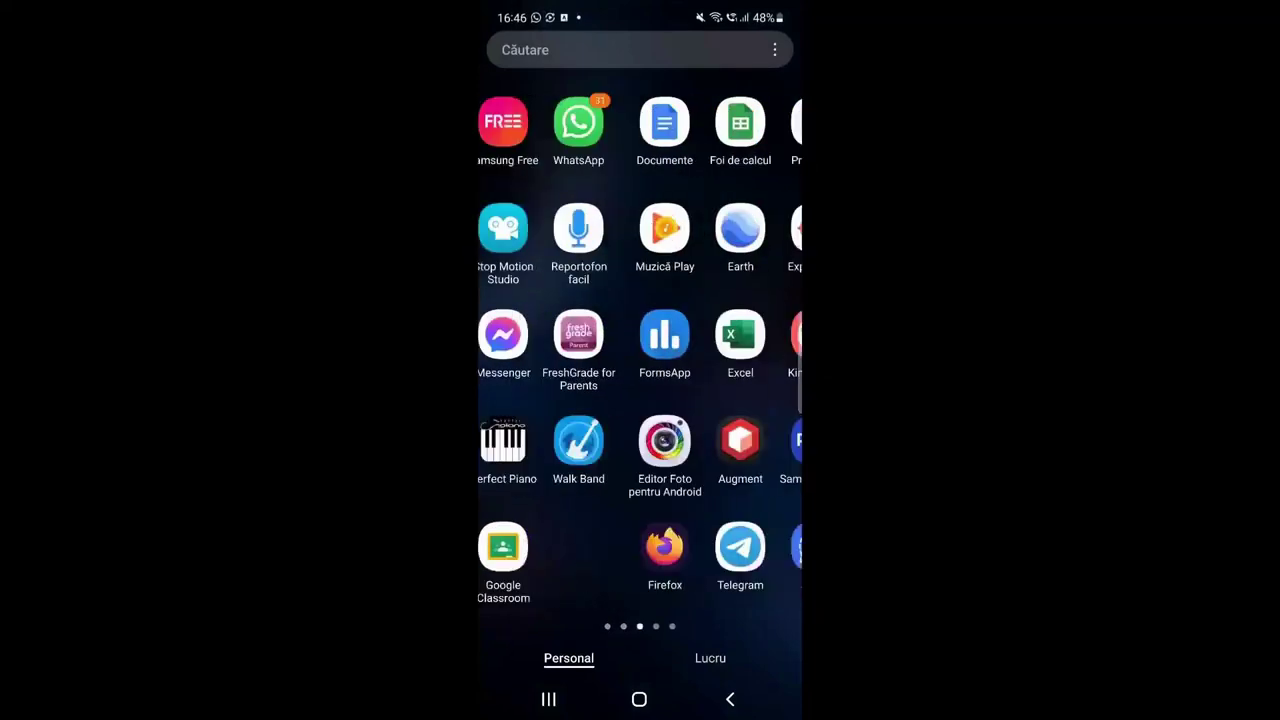
pyautogui.moveTo(540, 400); pyautogui.dragTo(700, 400)
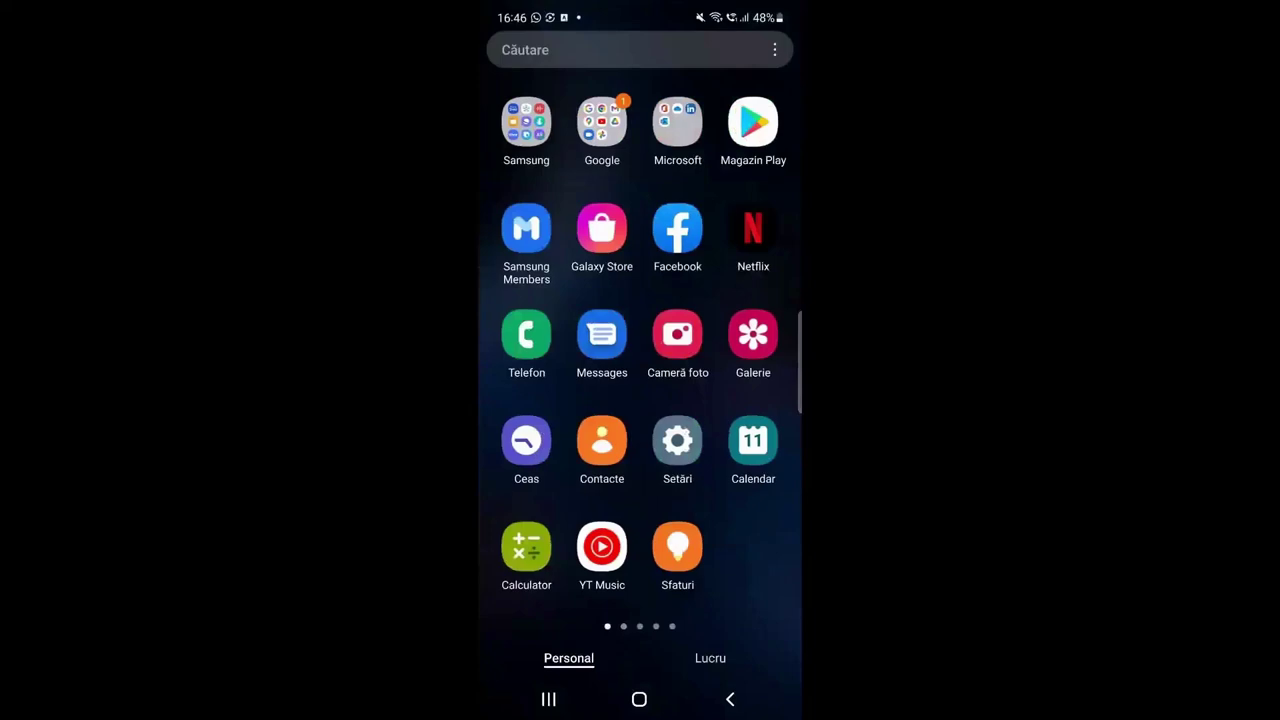
# View the Gmail inbox from the phone's Google folder and go back to the app drawer
pyautogui.click(601, 122)
pyautogui.click(731, 283)
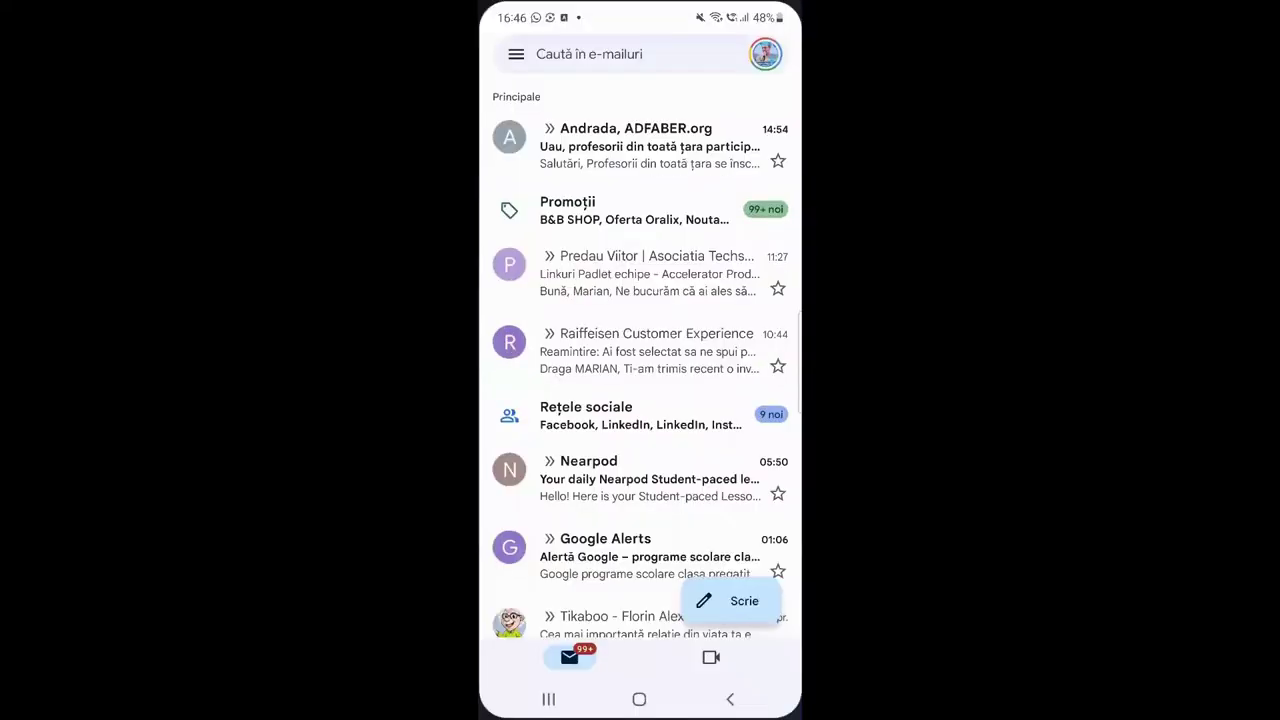
pyautogui.click(730, 699)
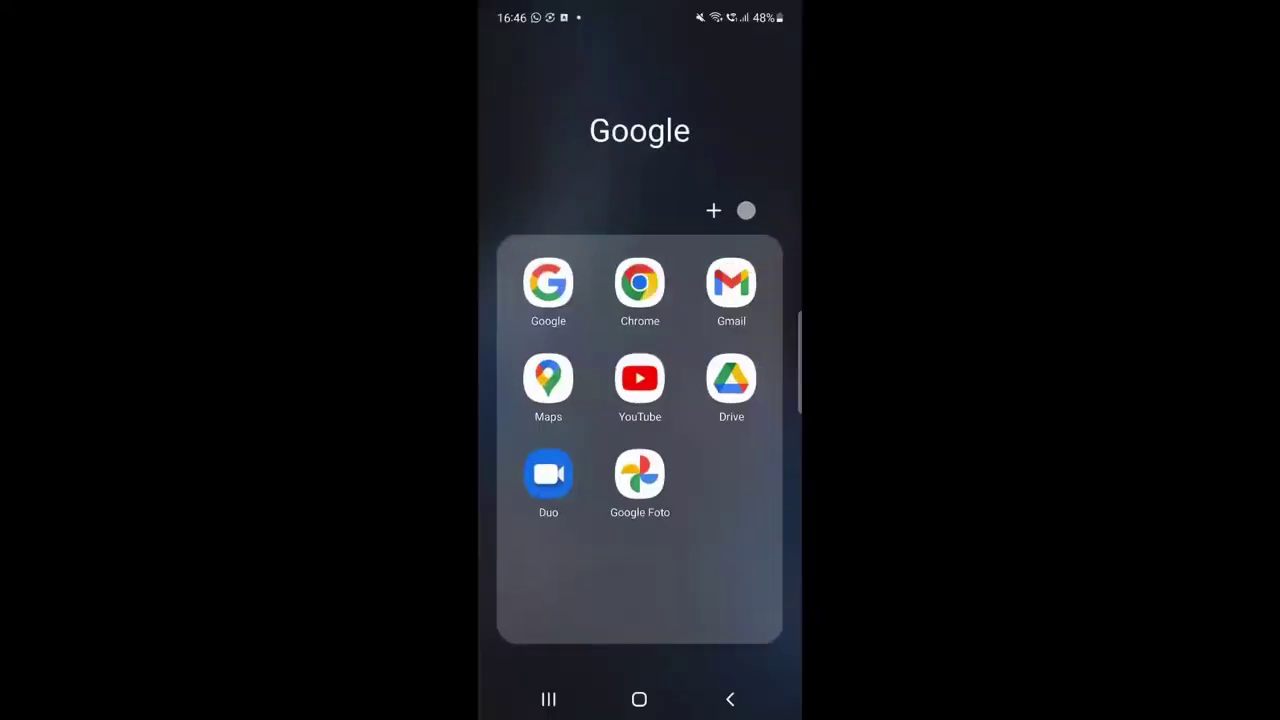
pyautogui.click(730, 699)
# Open ChatterPix Kids from the second page of the app drawer and return to the phone's home screen
pyautogui.moveTo(720, 400); pyautogui.dragTo(580, 400)
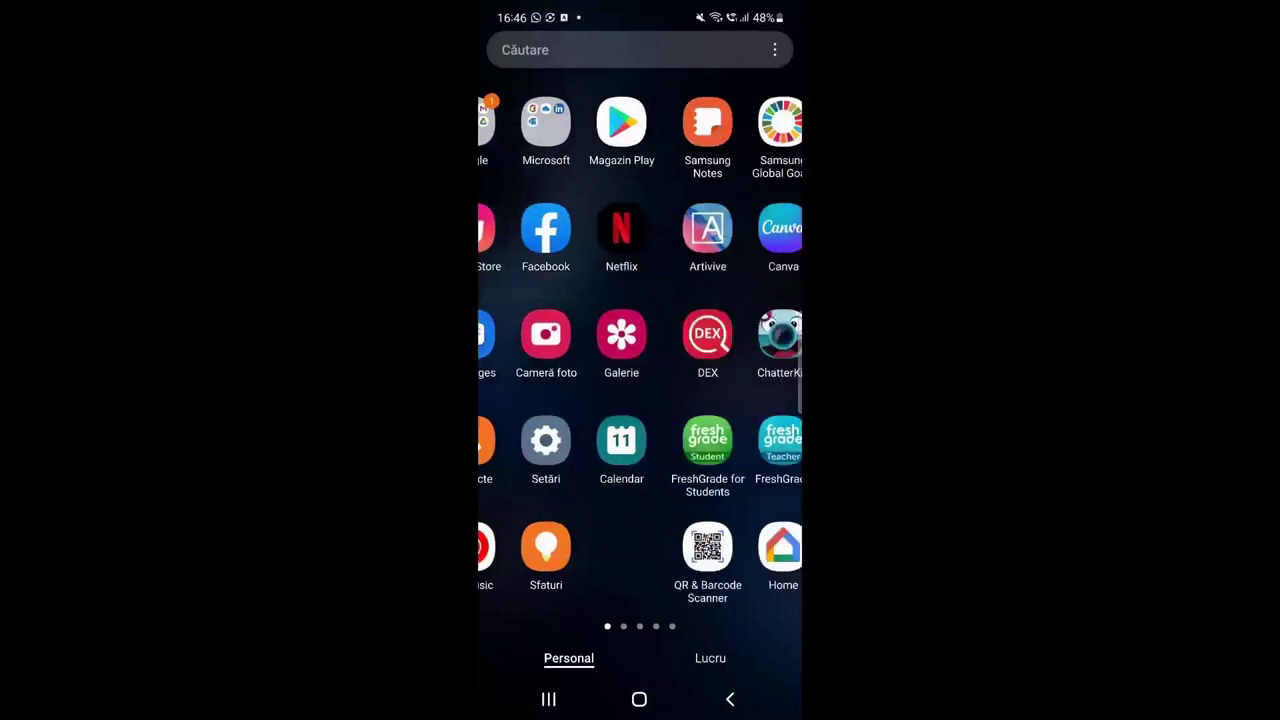
pyautogui.moveTo(700, 400)
pyautogui.mouseDown()
pyautogui.moveTo(640, 400)
pyautogui.moveTo(690, 400)
pyautogui.mouseUp()
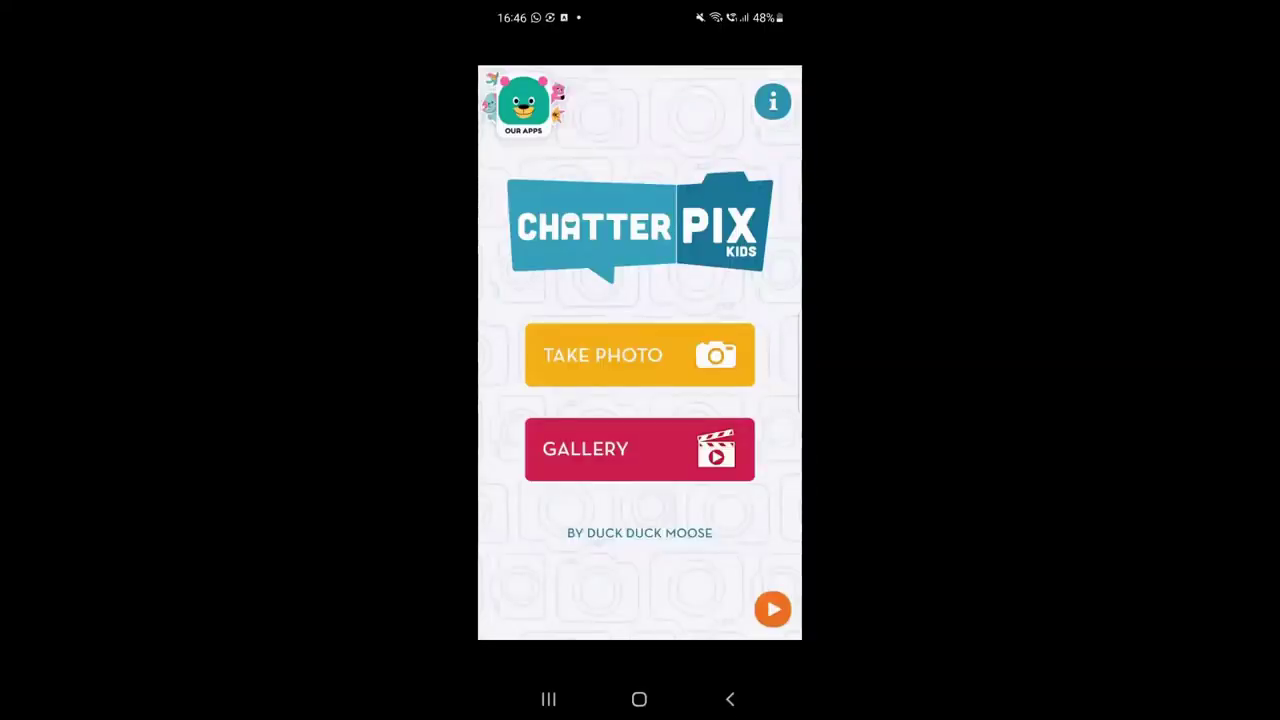
pyautogui.click(639, 699)
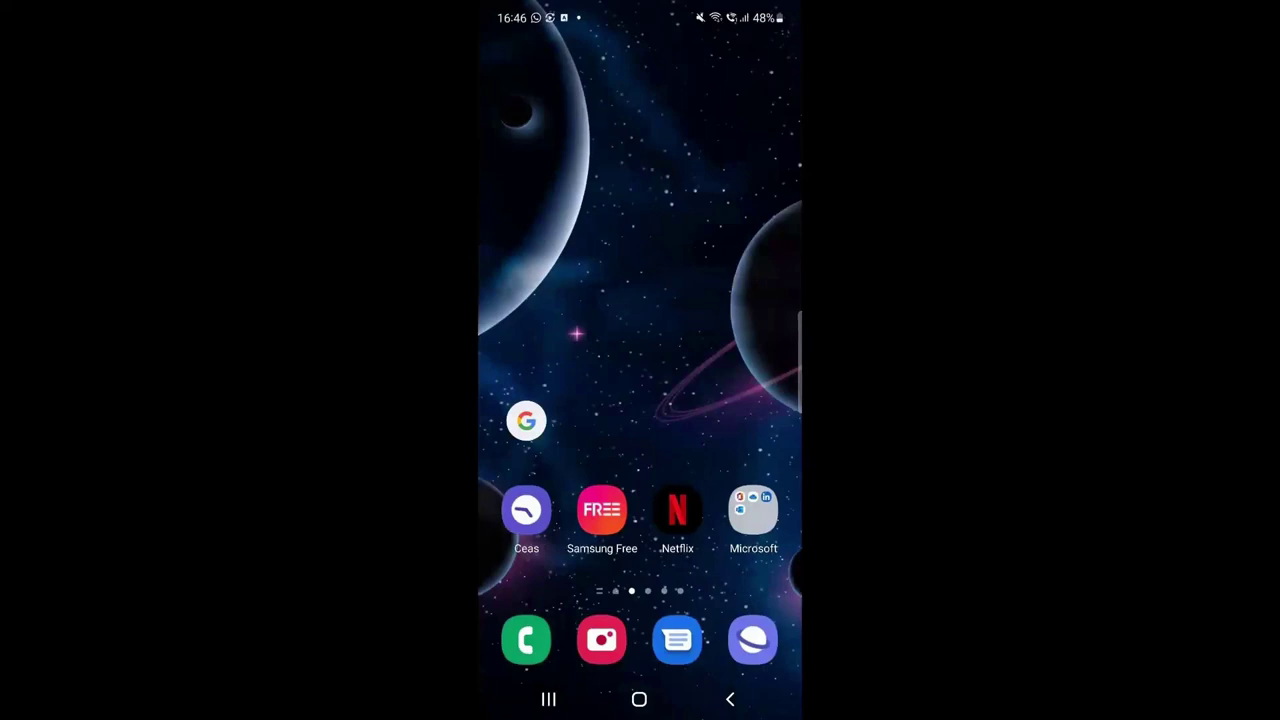
# Examine the phone's notifications and its expanded quick settings, closing them again
pyautogui.moveTo(640, 5); pyautogui.dragTo(640, 420)
pyautogui.moveTo(600, 225); pyautogui.dragTo(800, 225)
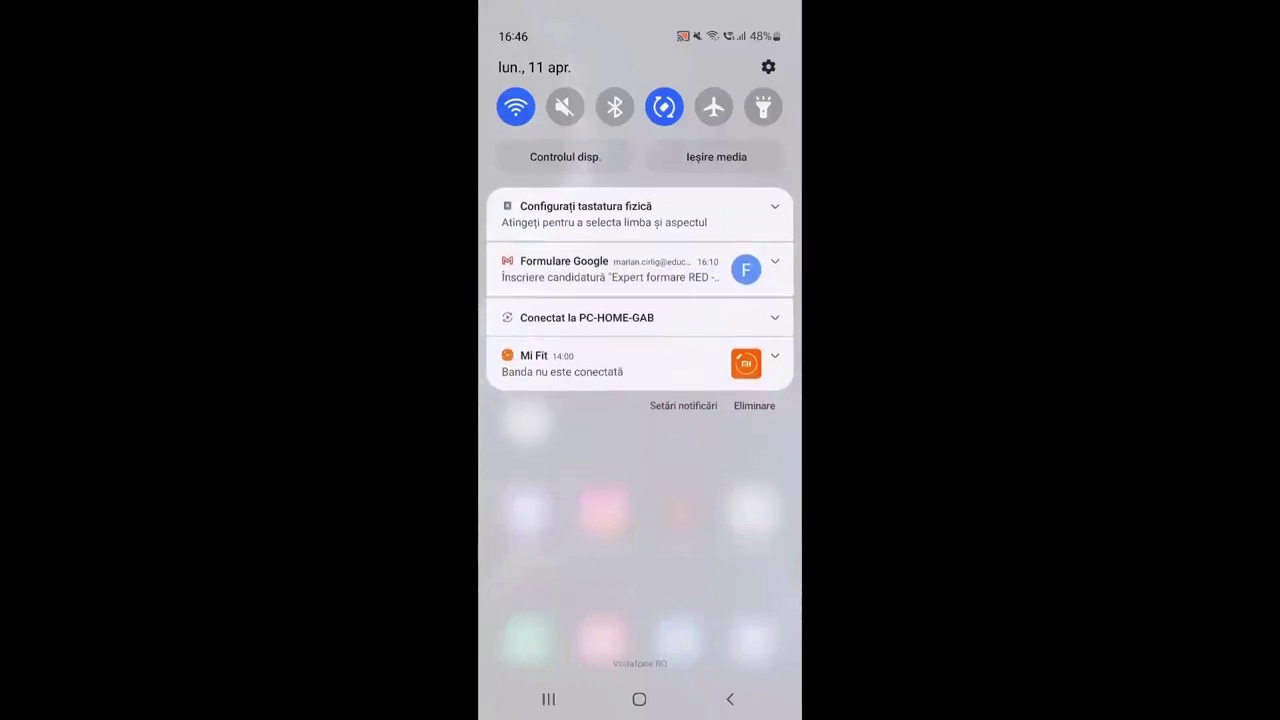
pyautogui.moveTo(640, 150); pyautogui.dragTo(640, 450)
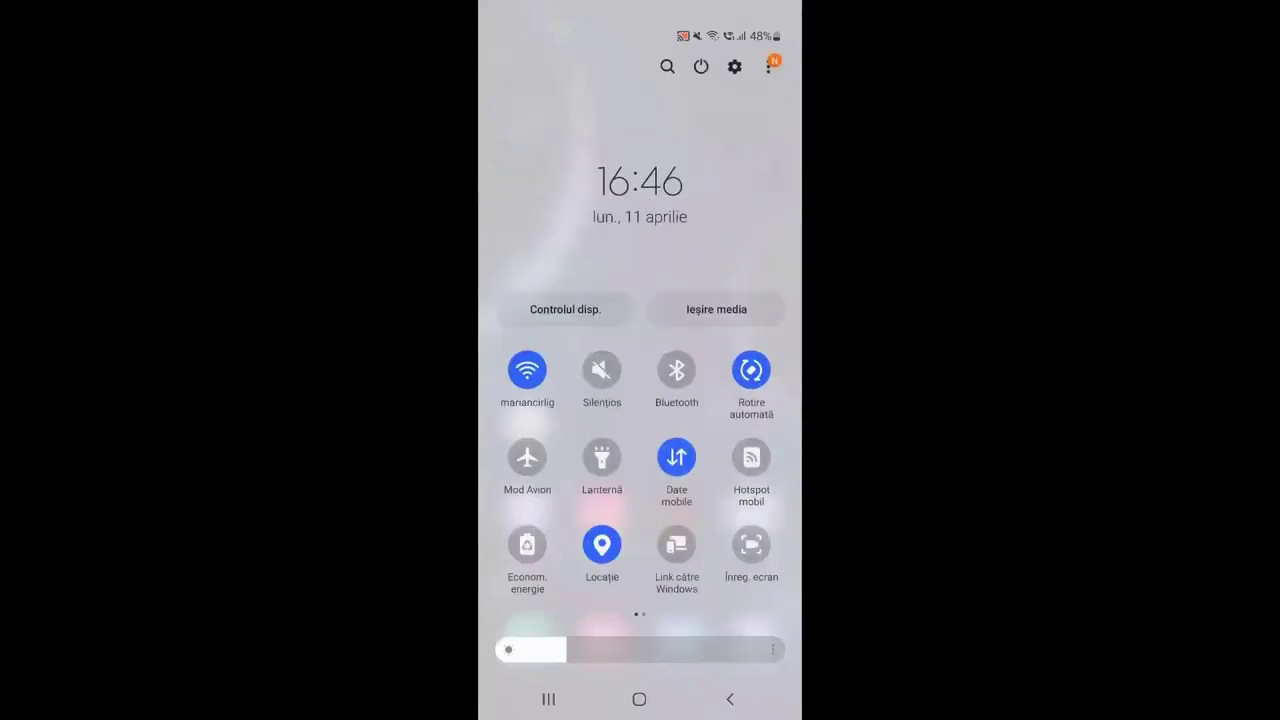
pyautogui.moveTo(640, 520); pyautogui.dragTo(640, 250)
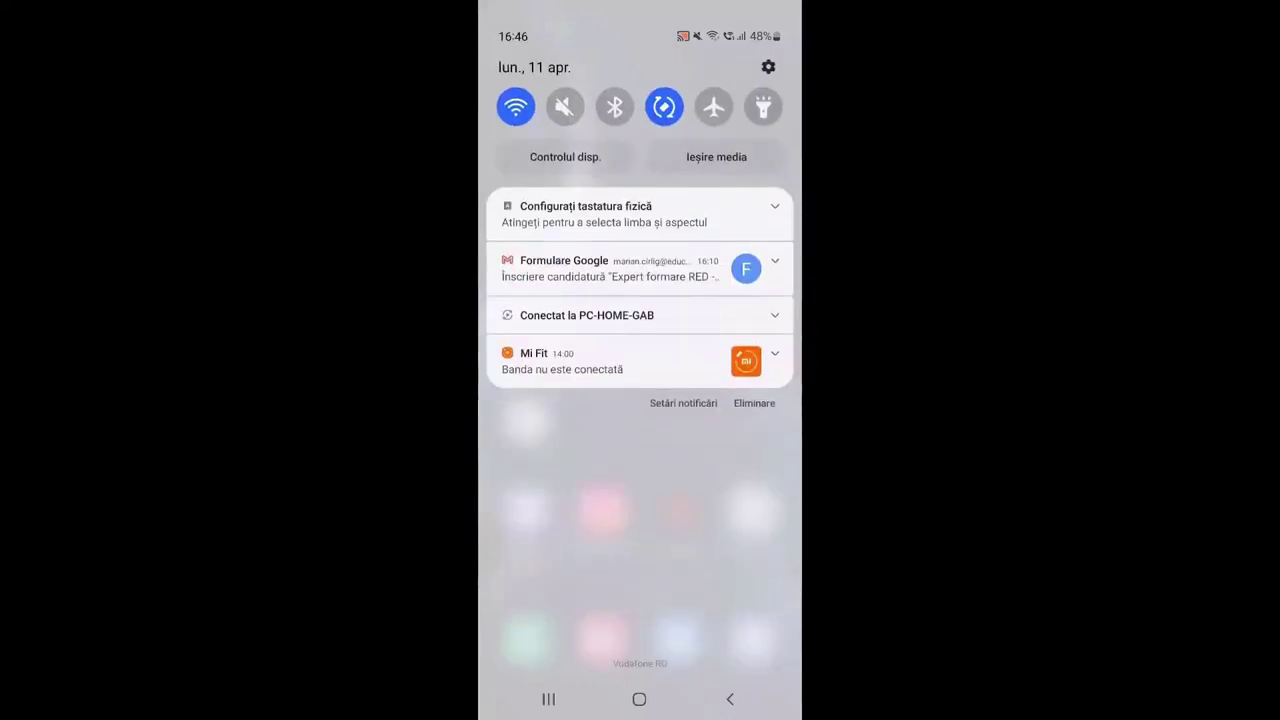
pyautogui.moveTo(640, 560); pyautogui.dragTo(640, 150)
# End the phone's screen projection from its quick settings and close the wireless connection screen on the PC
pyautogui.moveTo(640, 5); pyautogui.dragTo(640, 400)
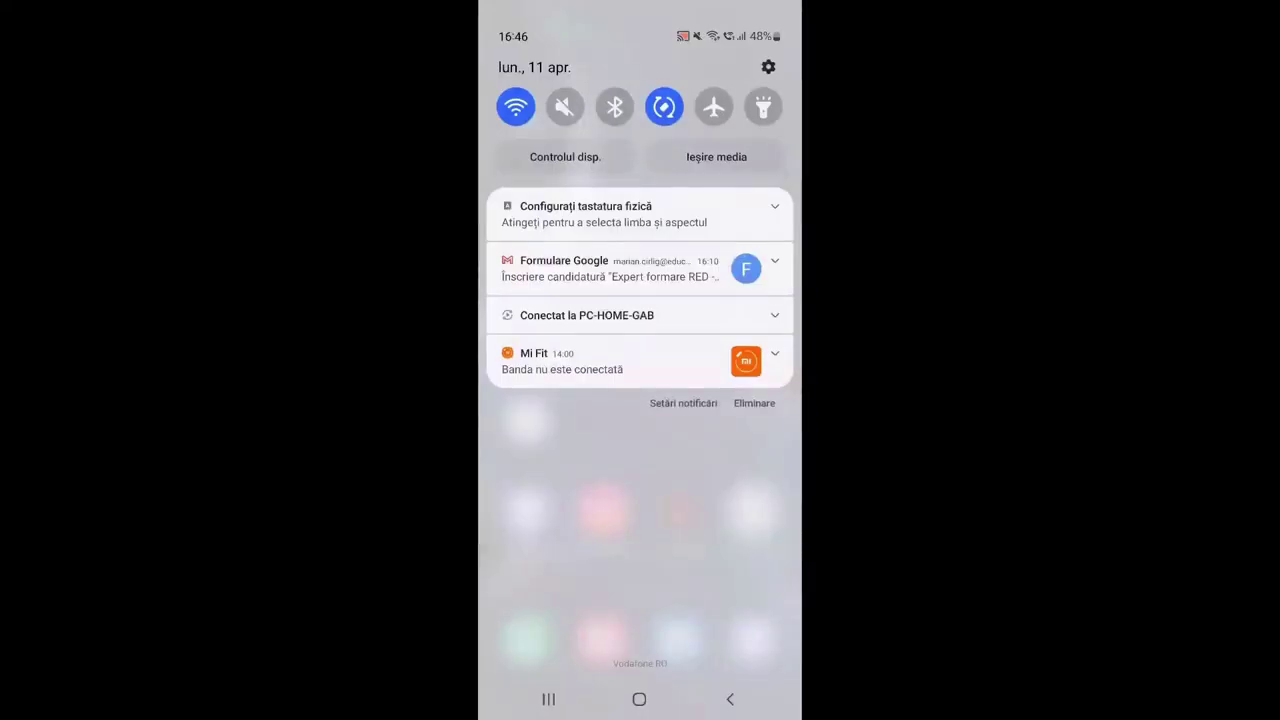
pyautogui.moveTo(640, 200); pyautogui.dragTo(640, 560)
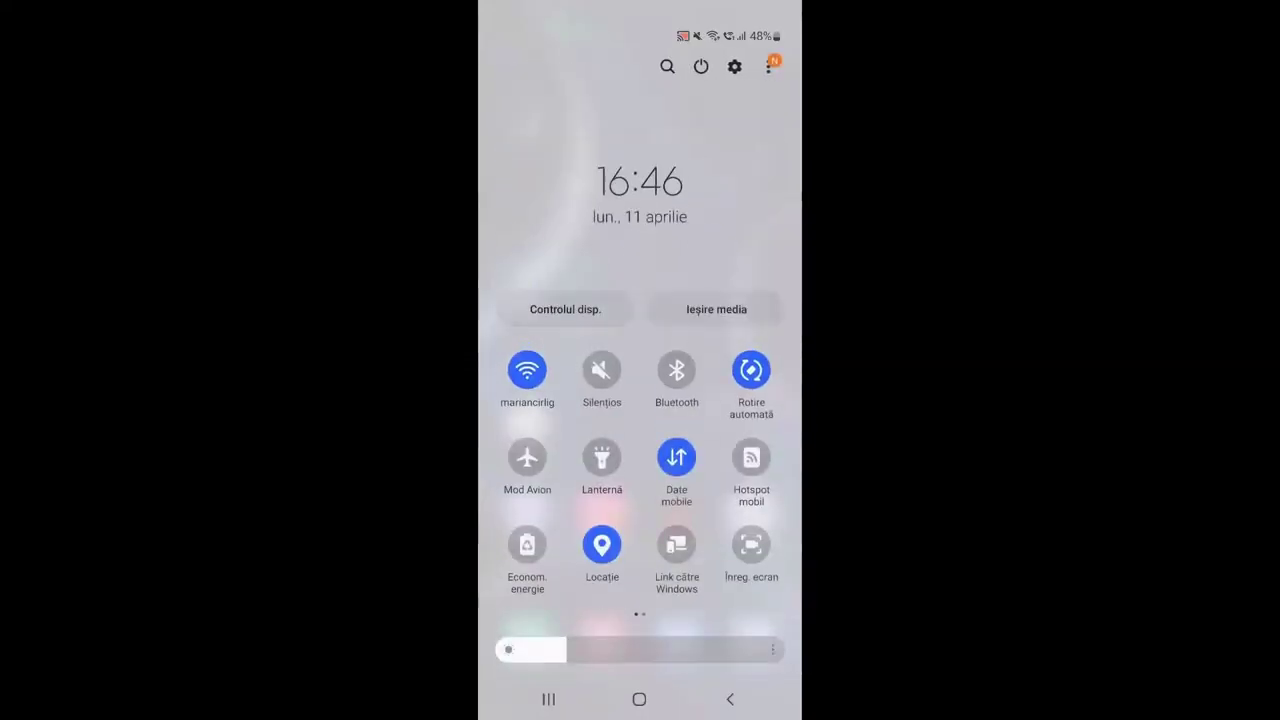
pyautogui.moveTo(720, 470); pyautogui.dragTo(540, 470)
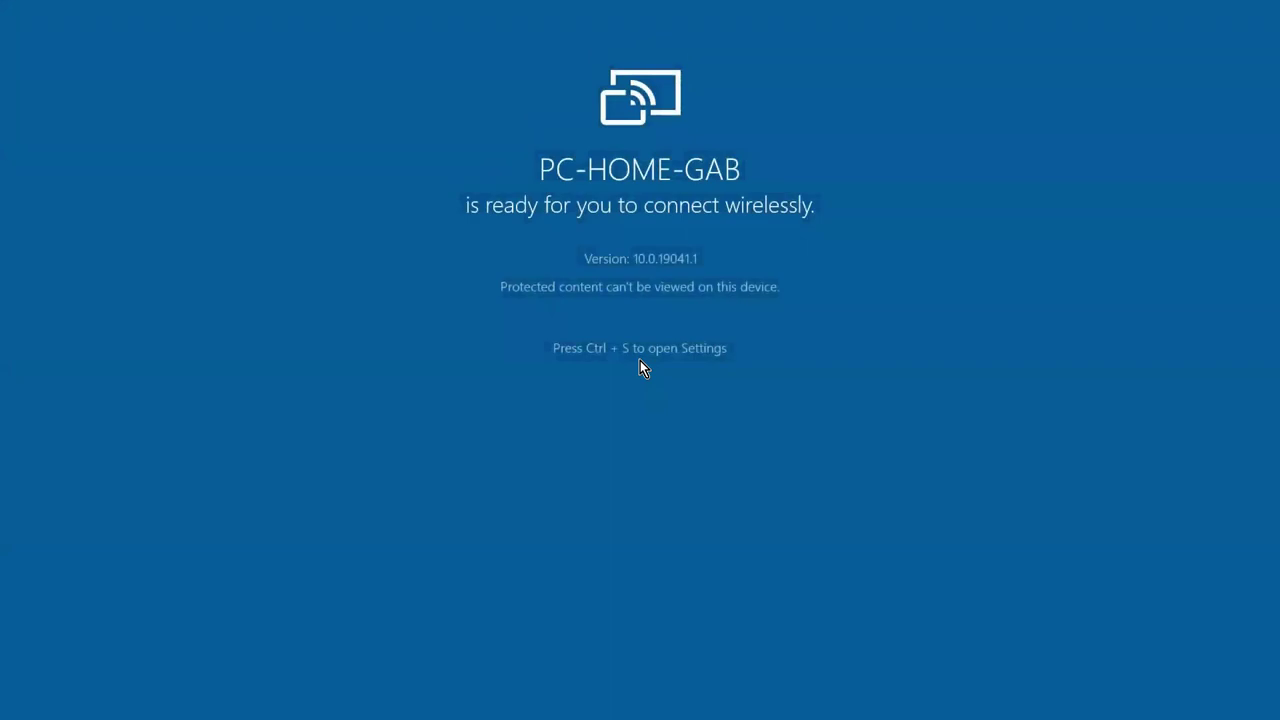
pyautogui.hotkey('alt', 'F4')
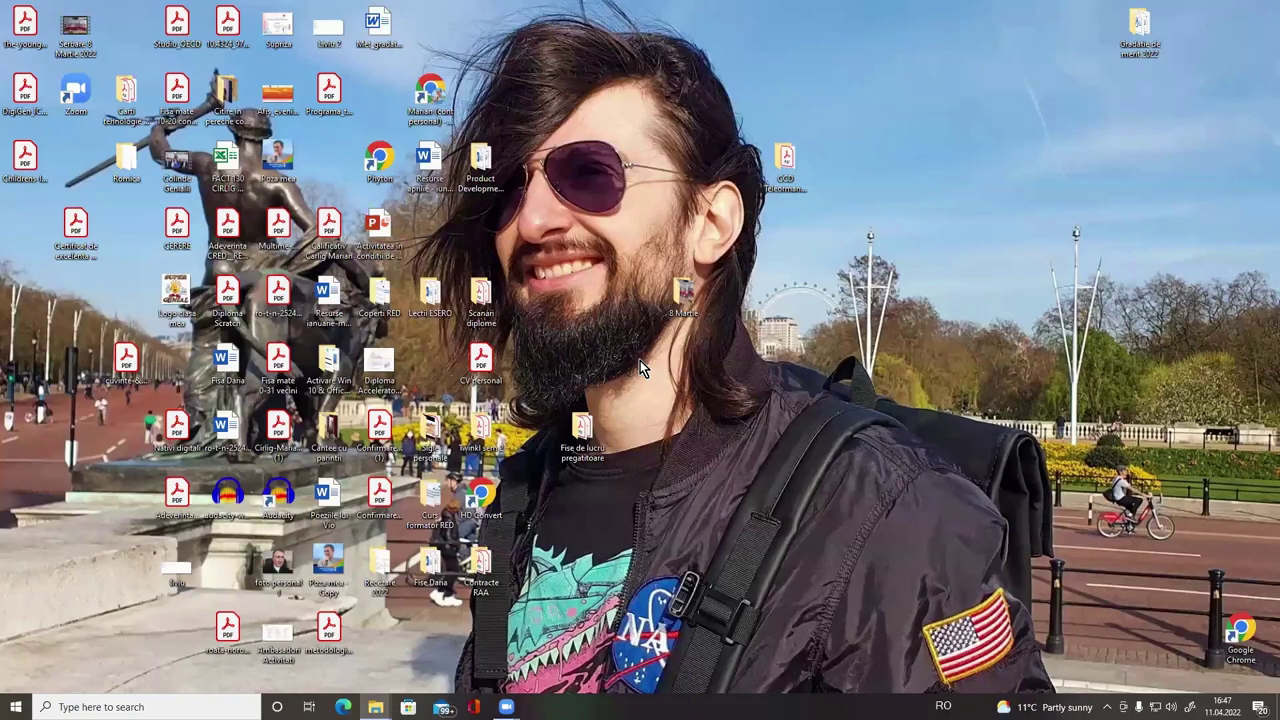